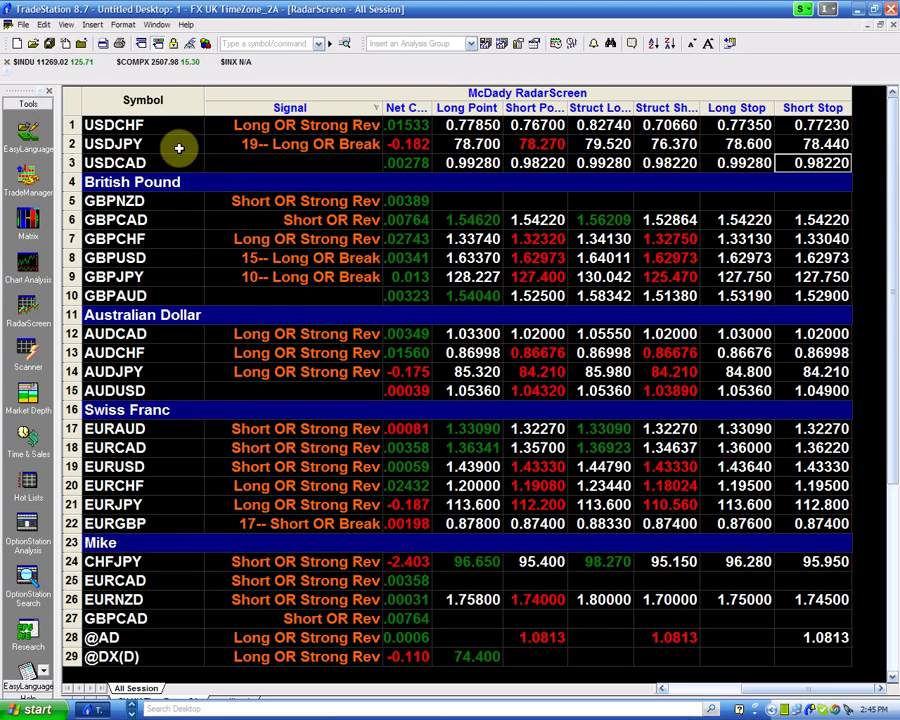
# Load USDJPY from the symbol list into the linked charts and enlarge its daily chart to fill the workspace.
pyautogui.click(179, 148)
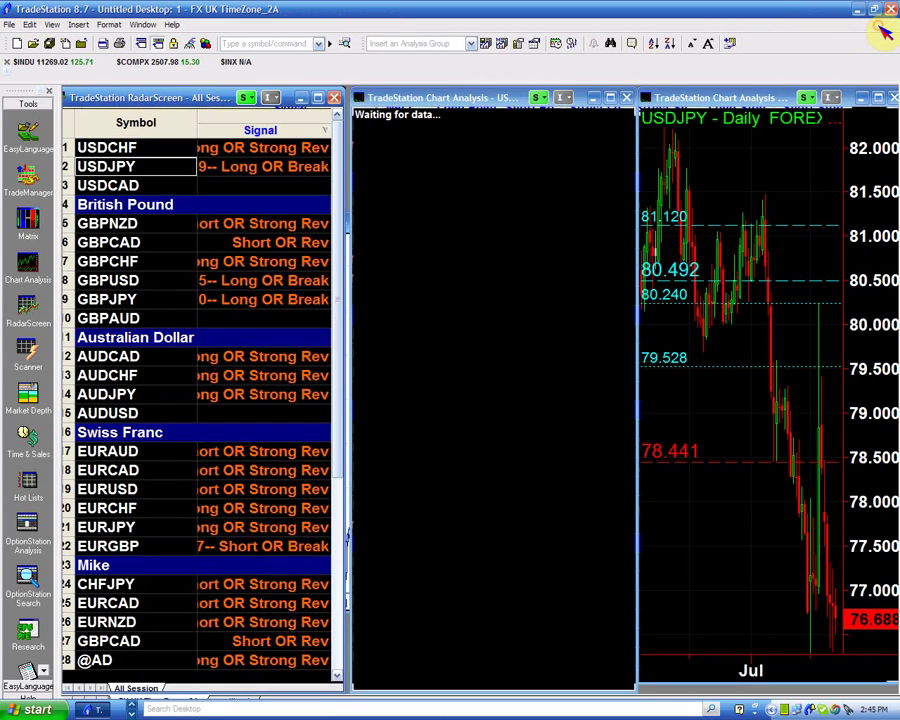
pyautogui.click(875, 24)
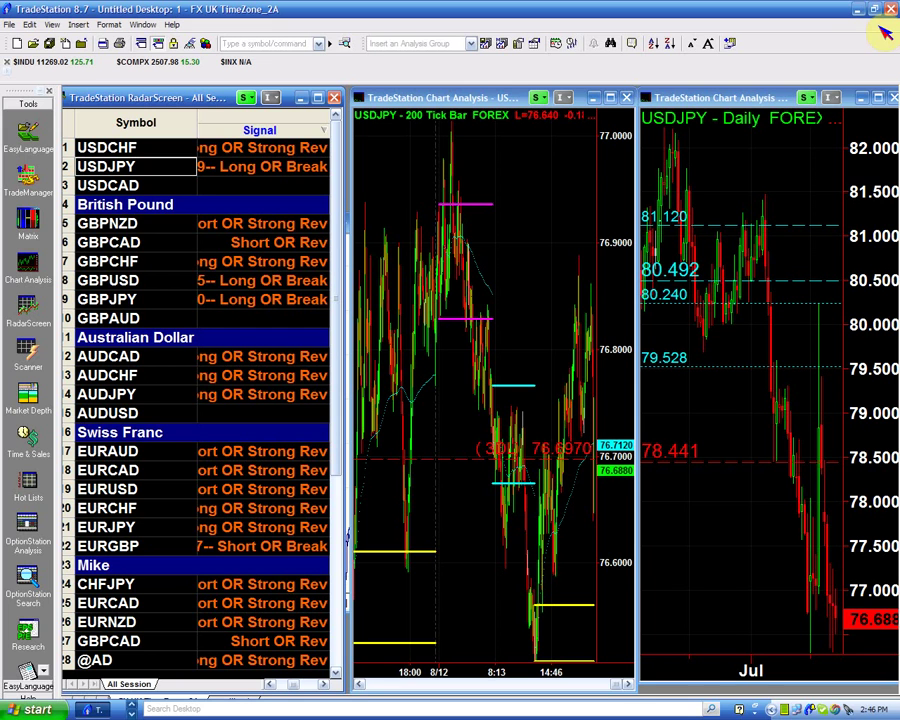
pyautogui.click(879, 98)
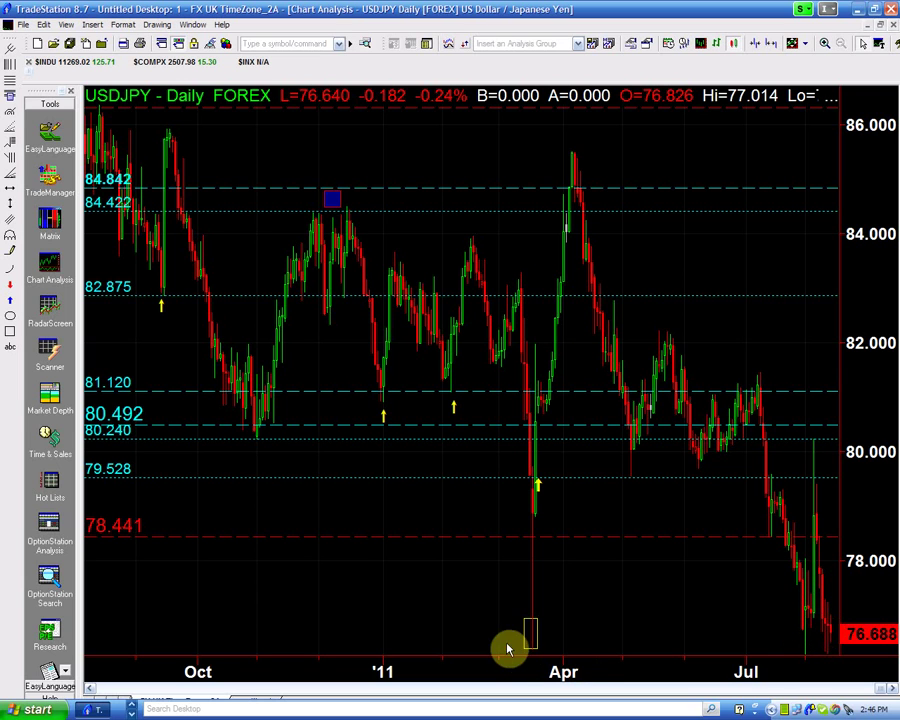
# Inspect the price data of the March spike-low bar and the early-to-mid August bars on the USDJPY daily chart.
pyautogui.click(540, 233)
pyautogui.moveTo(540, 233); pyautogui.dragTo(534, 238)
pyautogui.moveTo(804, 243); pyautogui.dragTo(806, 243)
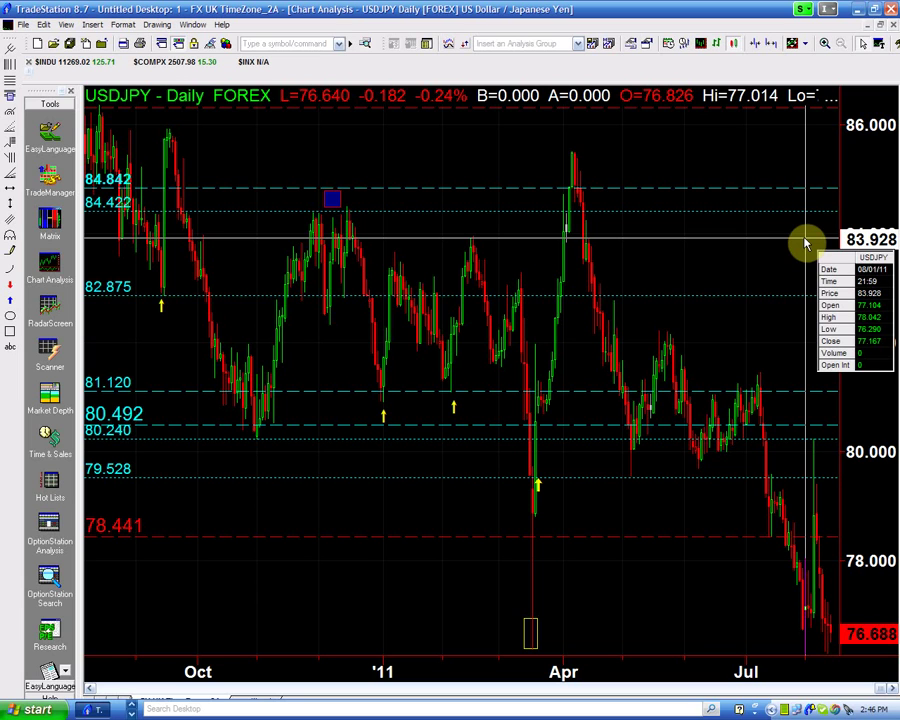
pyautogui.moveTo(806, 243); pyautogui.dragTo(829, 236)
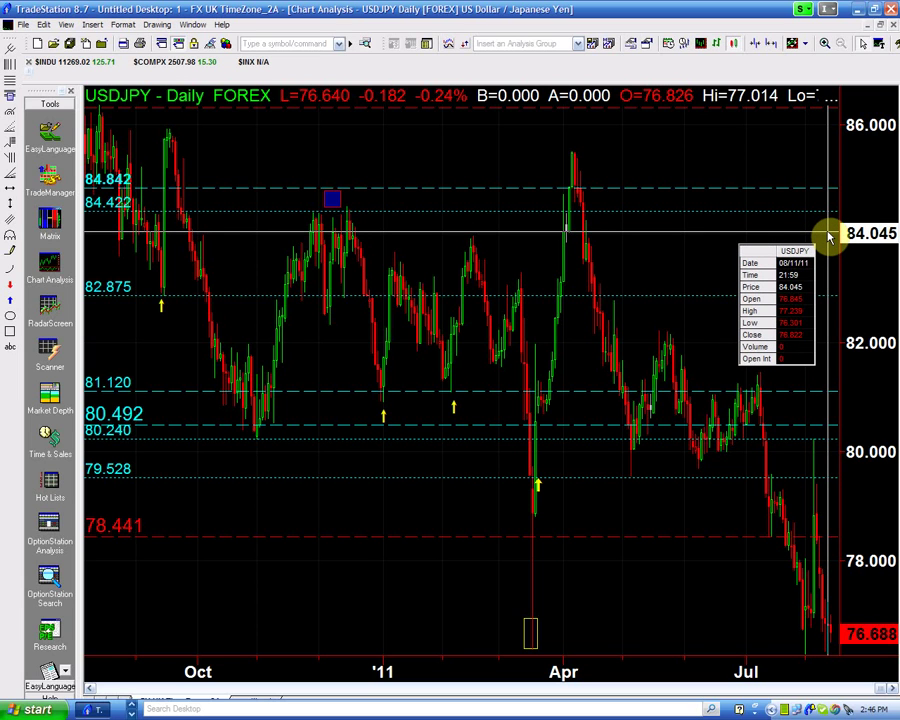
pyautogui.moveTo(829, 236); pyautogui.dragTo(537, 226)
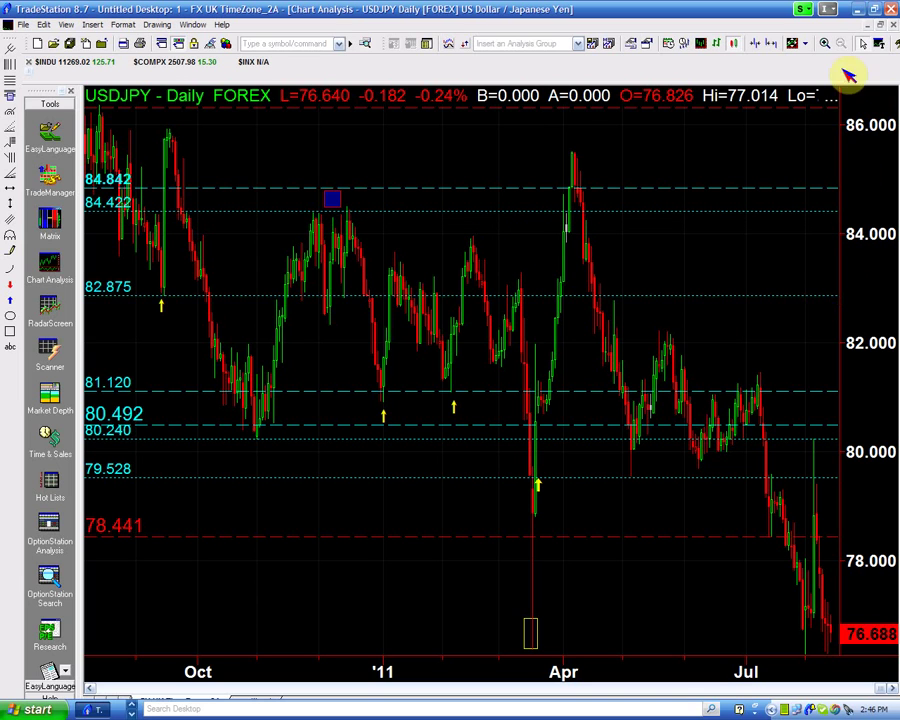
# Switch the USDJPY chart to weekly bars and examine the recent bars, including the price data of the late-July bar.
pyautogui.click(700, 45)
pyautogui.click(705, 241)
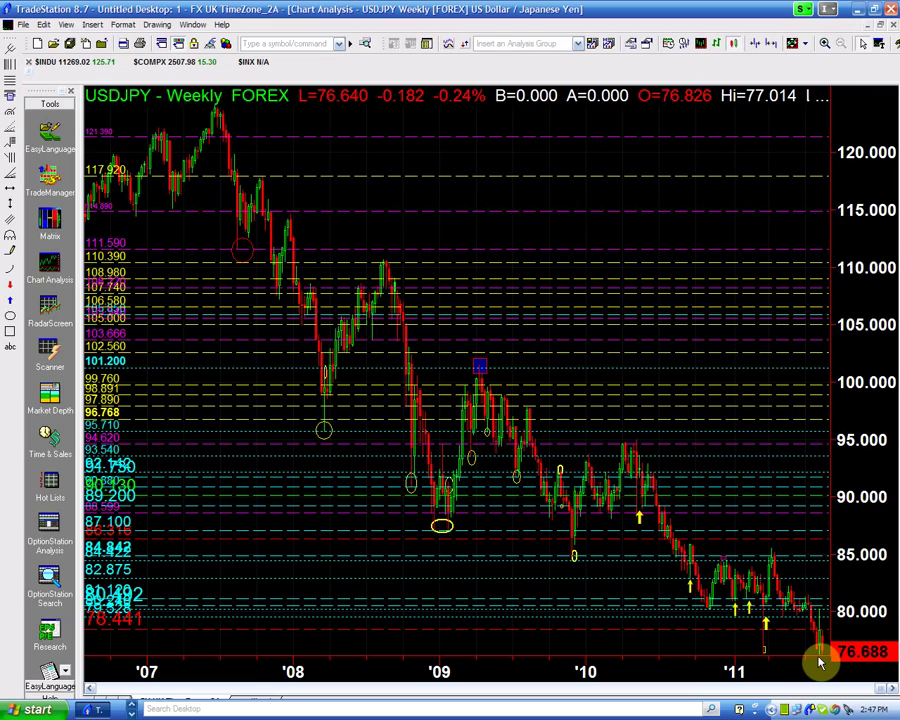
pyautogui.scroll(10, 820, 660)
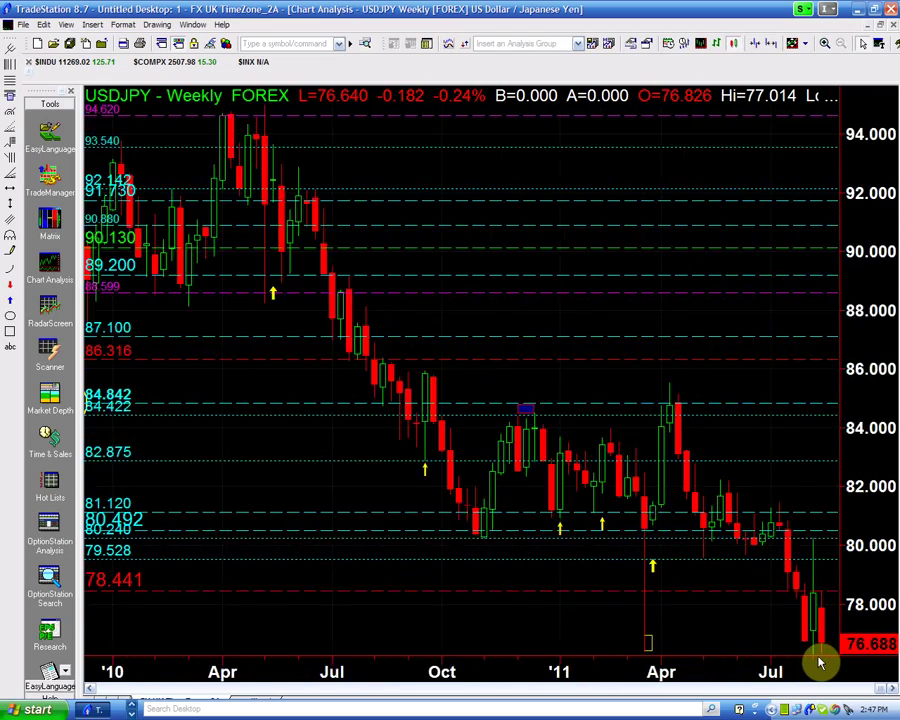
pyautogui.scroll(5, 820, 660)
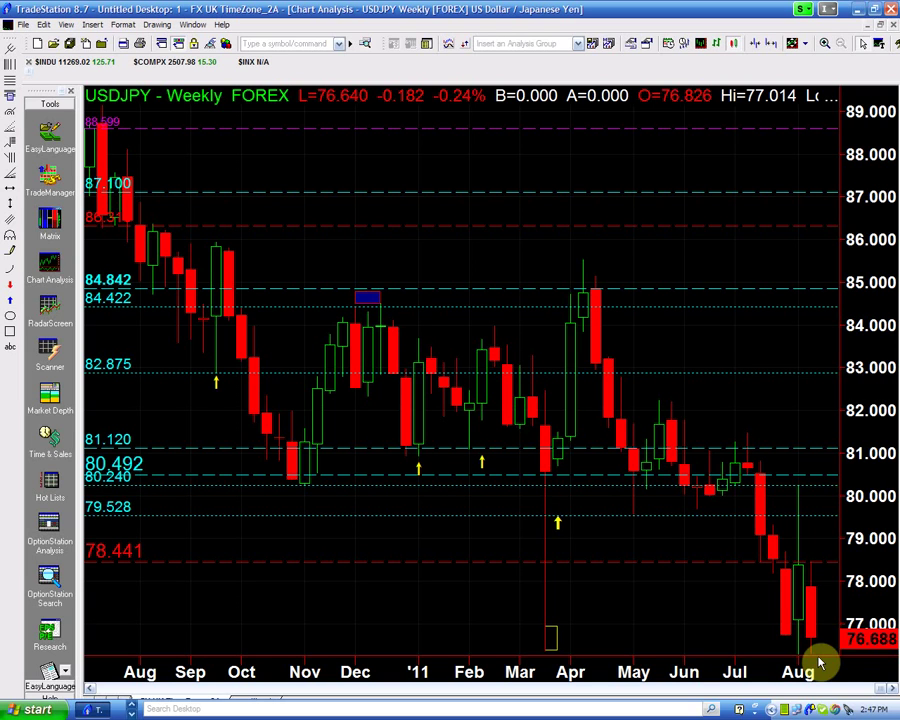
pyautogui.click(783, 408)
pyautogui.moveTo(783, 408)
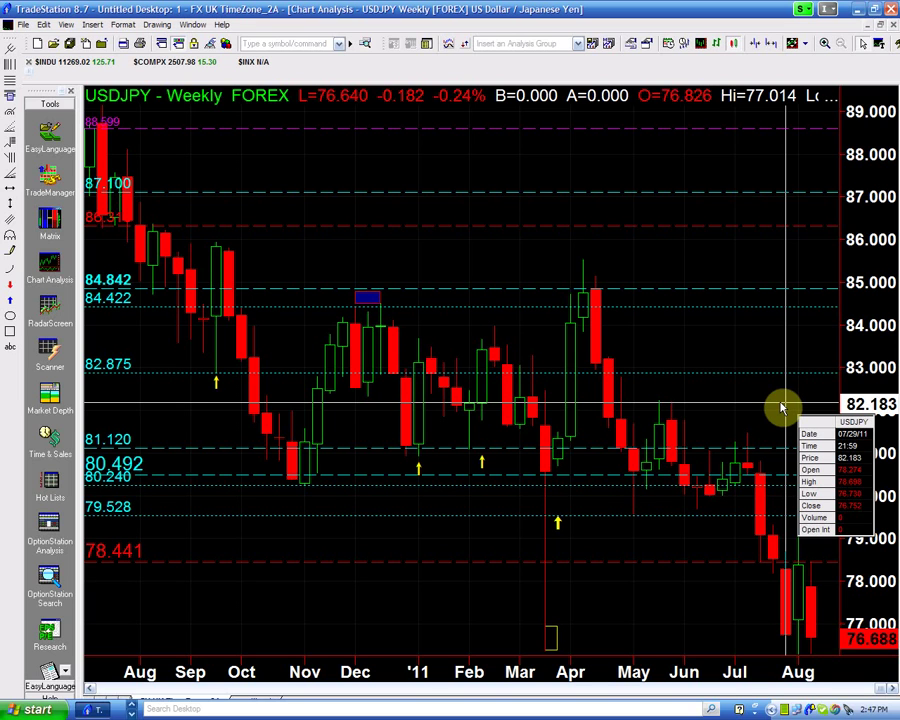
pyautogui.click(780, 405)
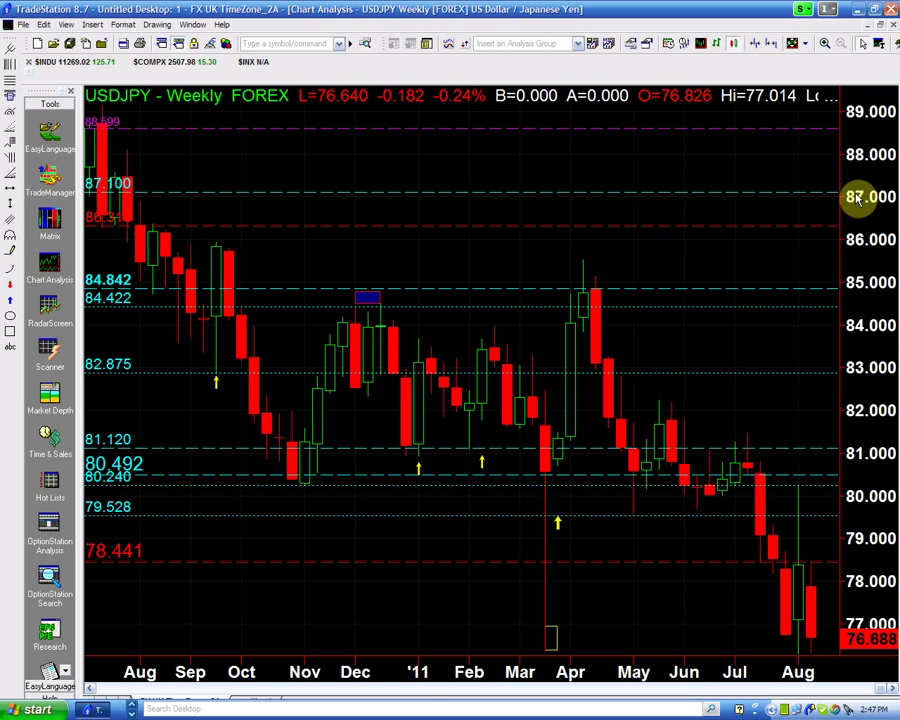
pyautogui.scroll(6, 857, 197)
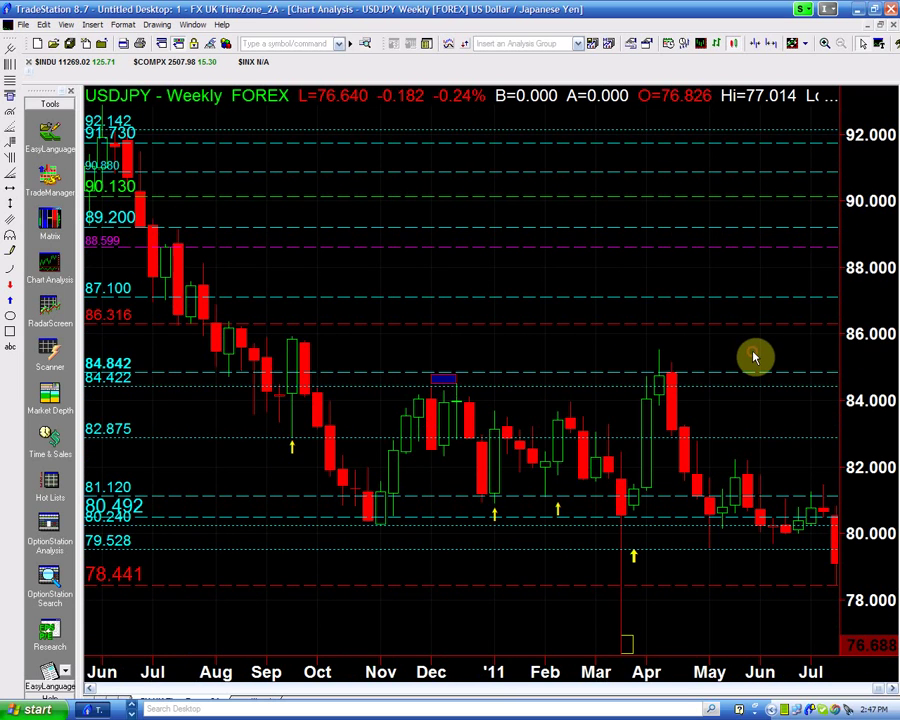
pyautogui.scroll(-6, 754, 357)
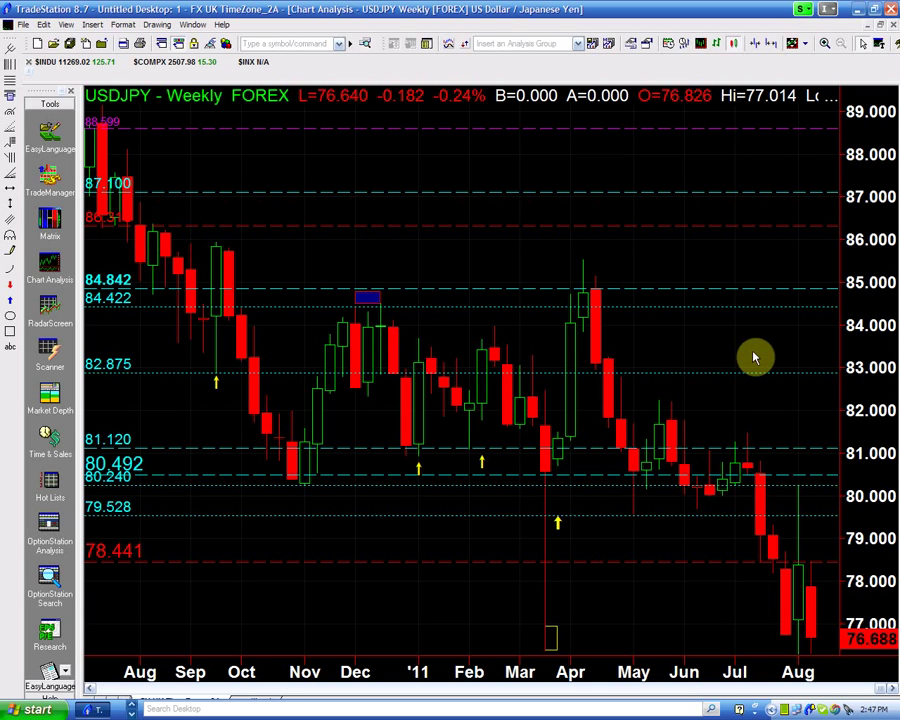
pyautogui.moveTo(783, 418)
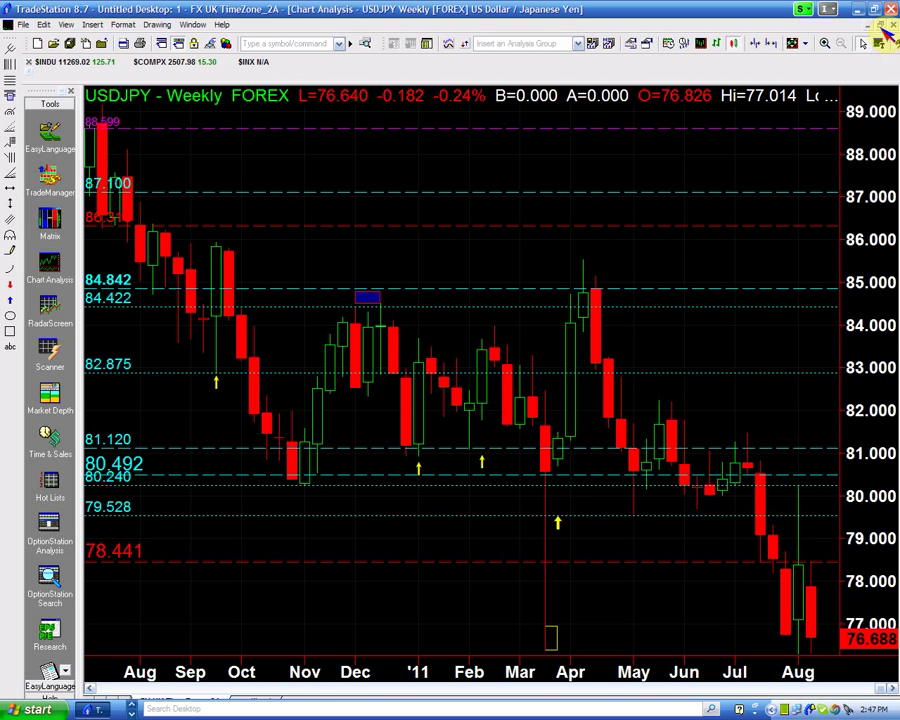
# Restore the side-by-side window layout and set the USDJPY weekly chart back to daily bars.
pyautogui.click(884, 27)
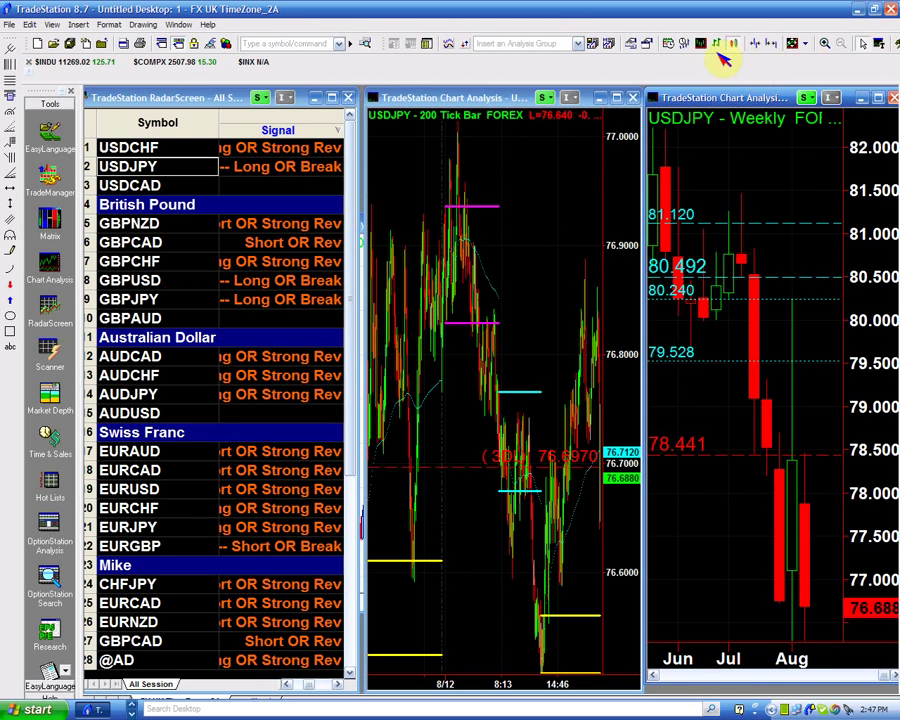
pyautogui.click(687, 43)
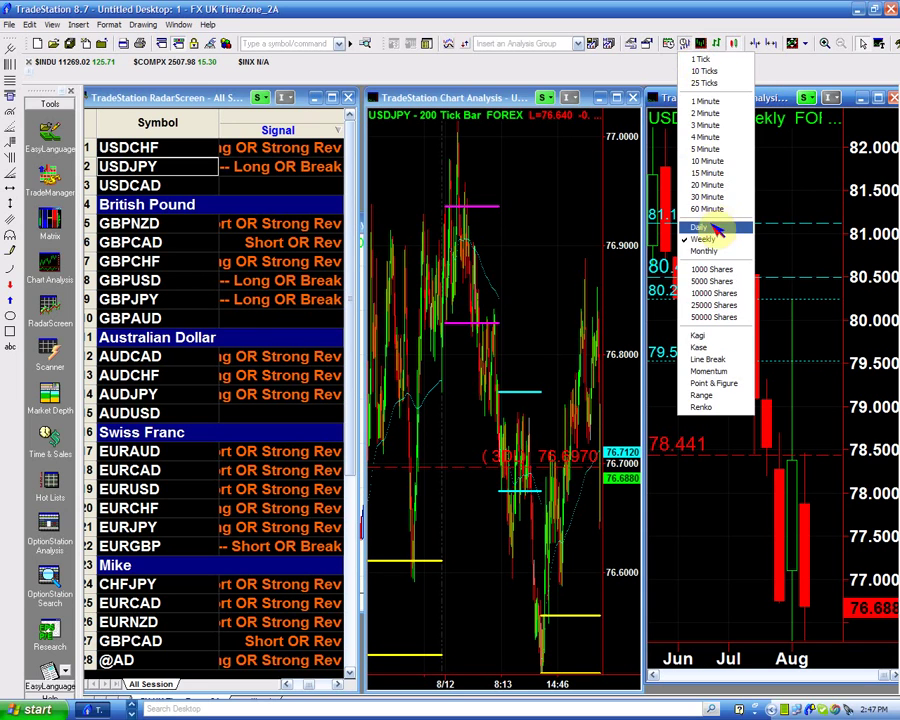
pyautogui.click(712, 229)
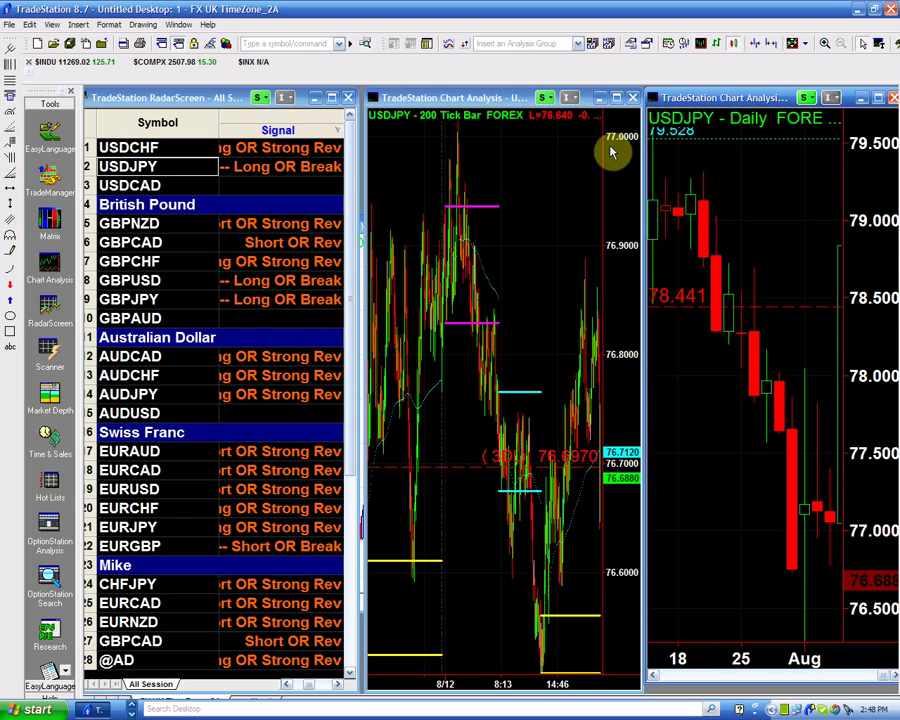
# Enlarge the USDJPY 200 tick bar chart and draw a horizontal line at about 76.889 at the latest session's swing high.
pyautogui.click(616, 98)
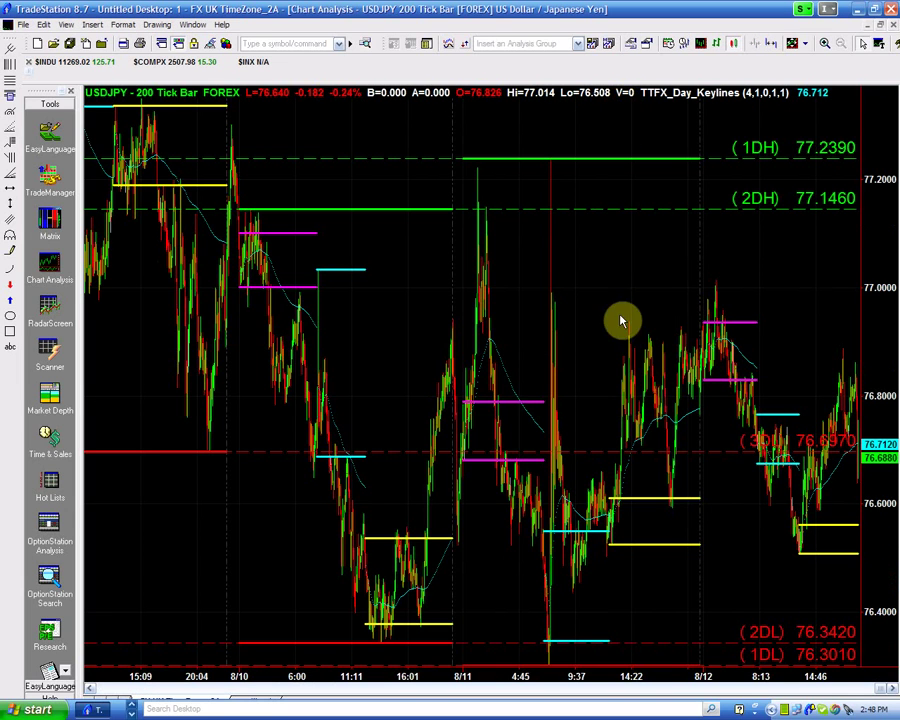
pyautogui.moveTo(652, 679); pyautogui.dragTo(752, 642)
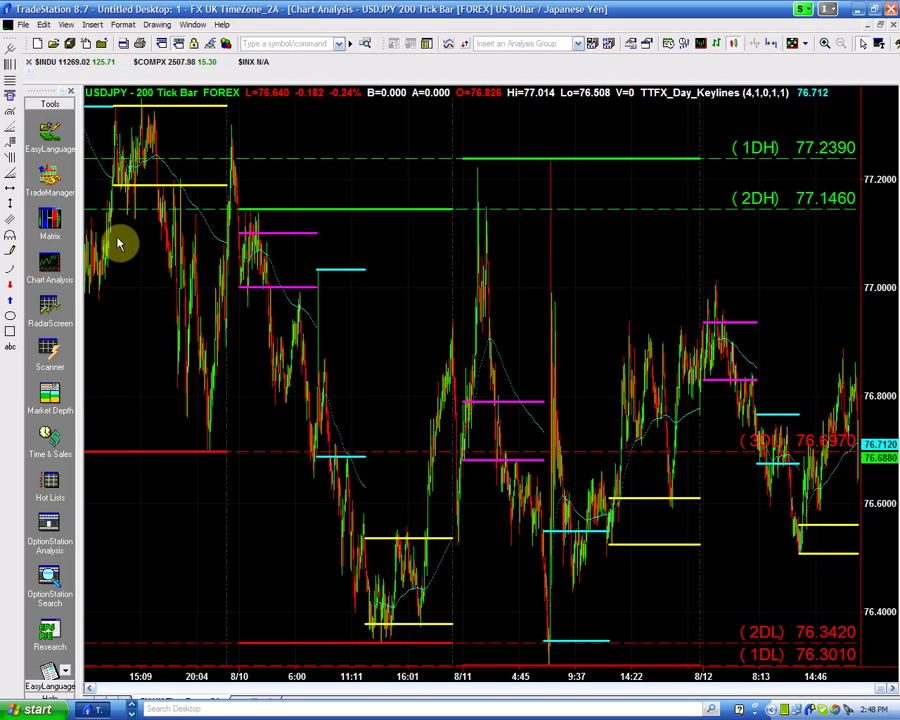
pyautogui.click(10, 138)
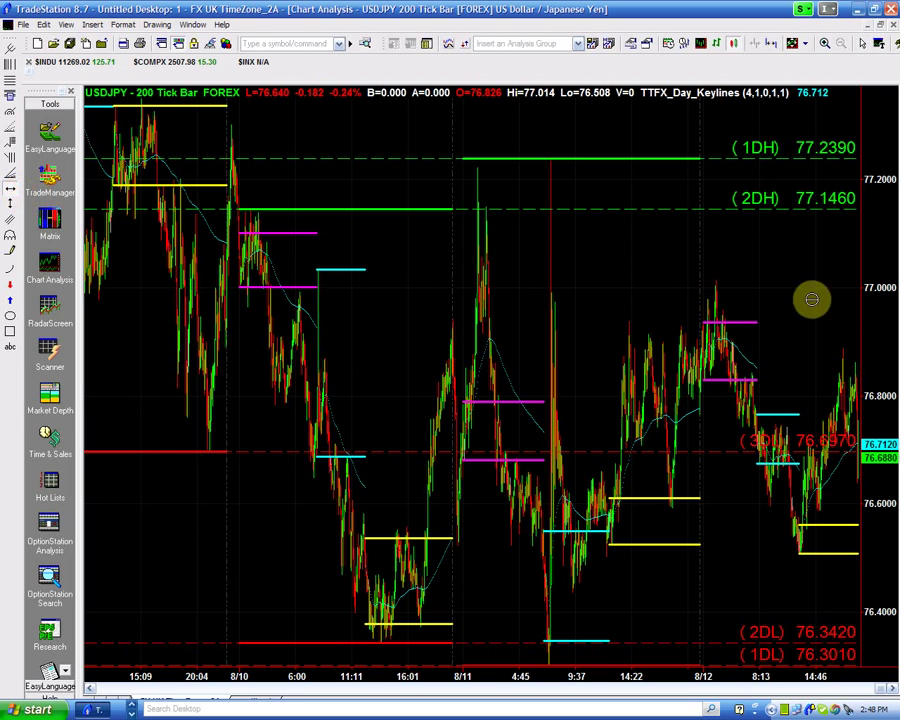
pyautogui.click(839, 347)
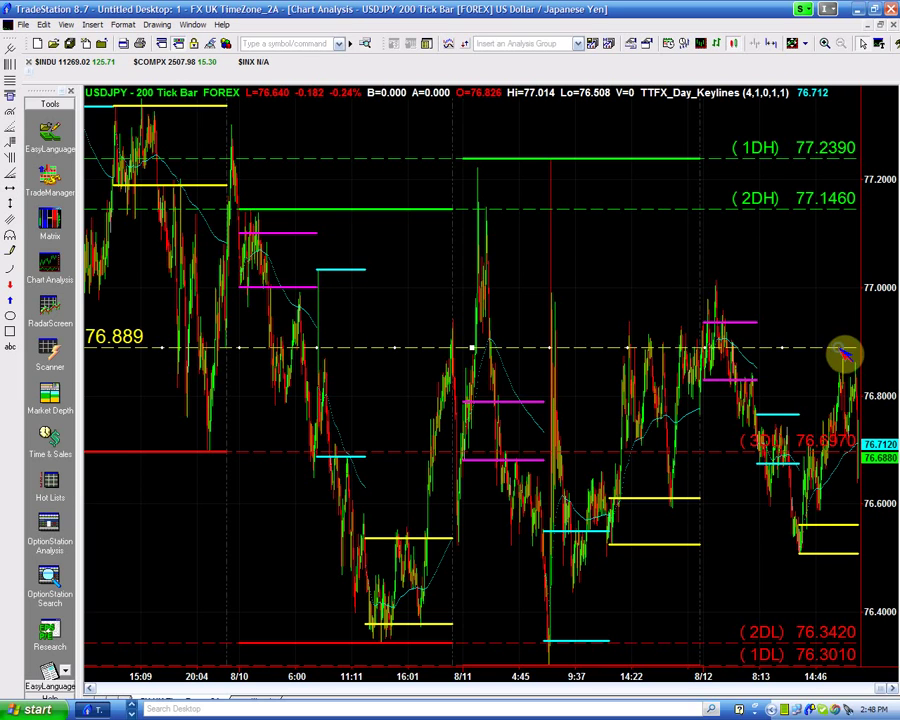
# Change the new horizontal line's colour to green.
pyautogui.rightClick(845, 350)
pyautogui.moveTo(828, 378)
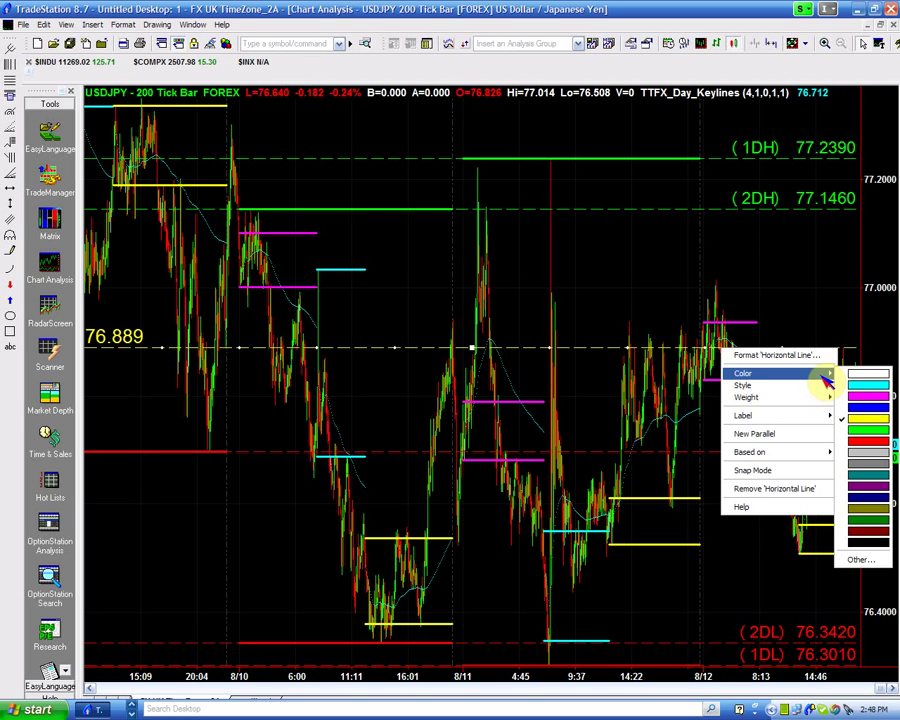
pyautogui.click(868, 376)
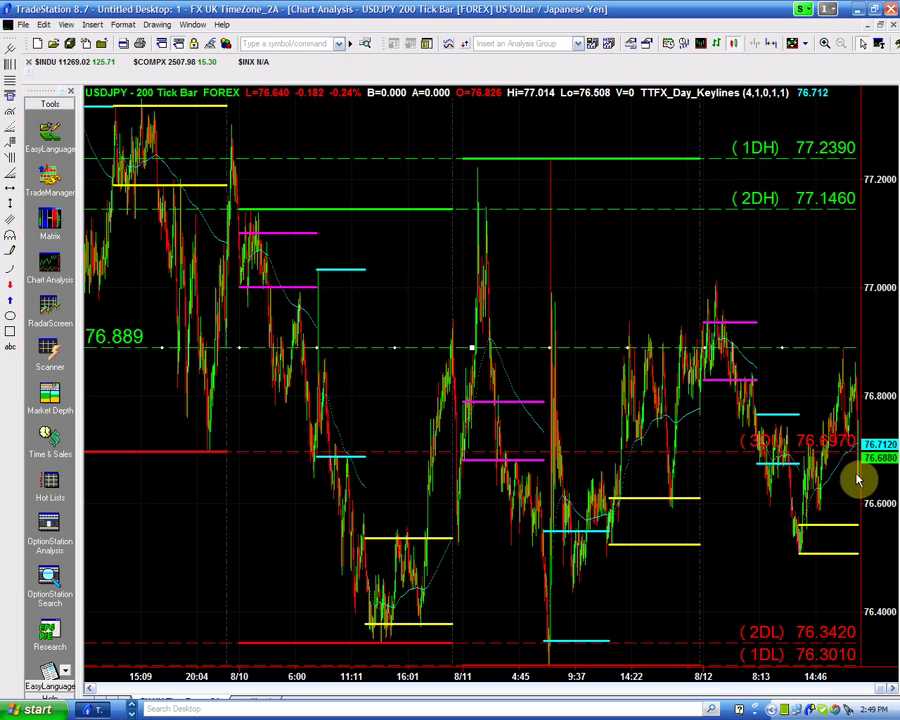
# Restore the side-by-side window layout and set the LongPoint input of USDJPY's McDady RadarScreen indicator to 76.88.
pyautogui.click(880, 25)
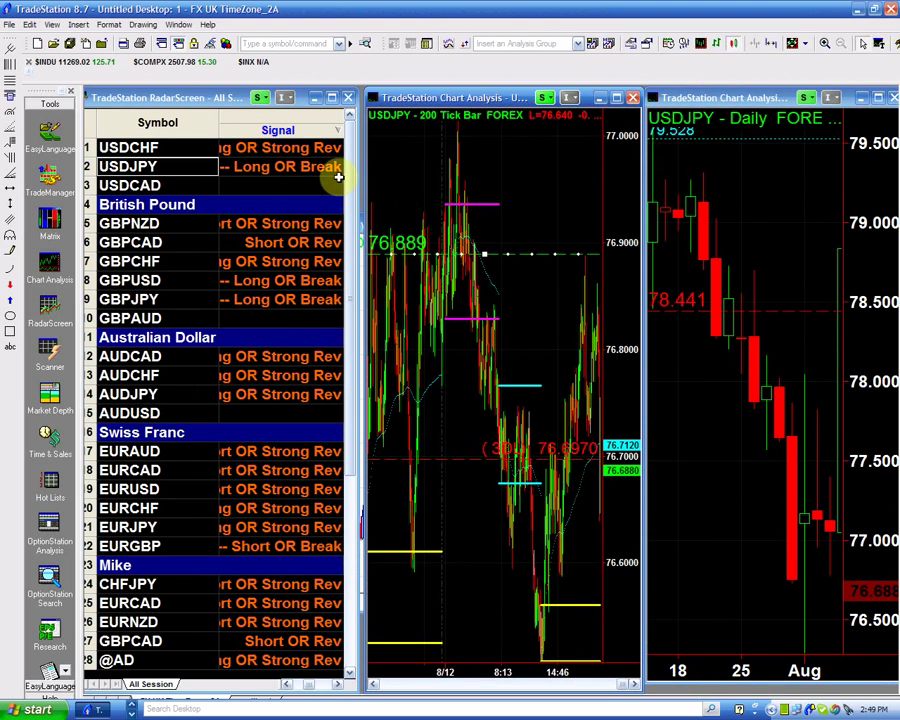
pyautogui.doubleClick(318, 168)
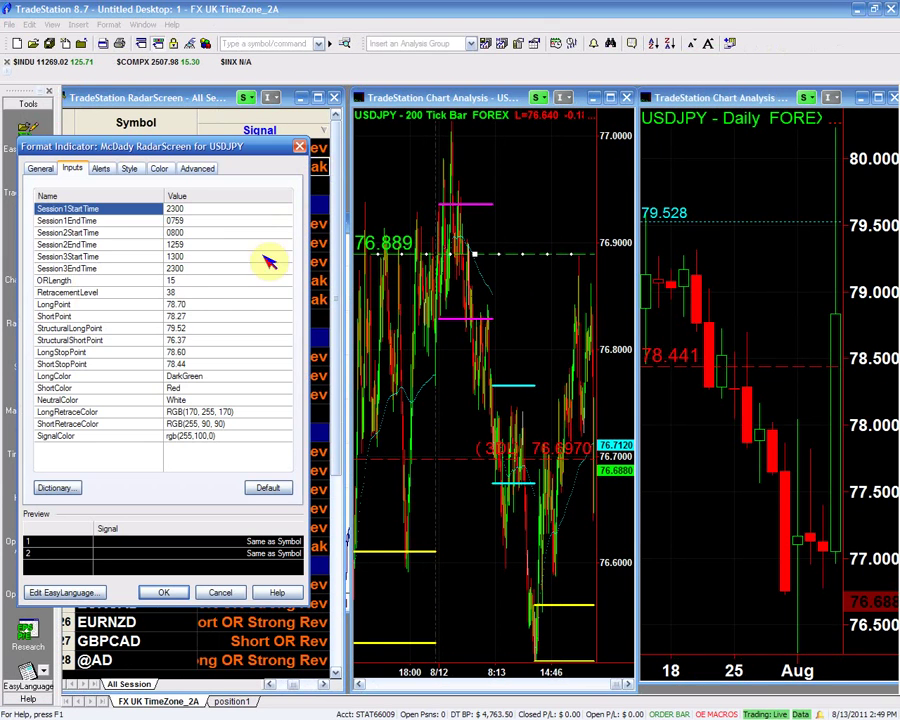
pyautogui.click(226, 306)
pyautogui.press('BackSpace')
pyautogui.press('BackSpace')
pyautogui.press('BackSpace')
pyautogui.press('BackSpace')
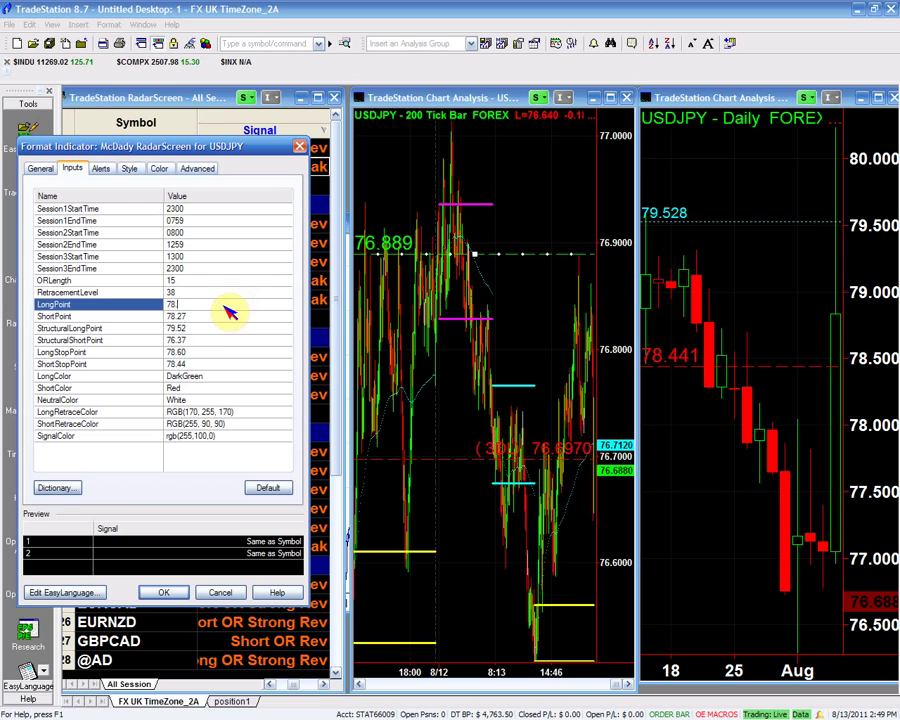
pyautogui.write('6.88')
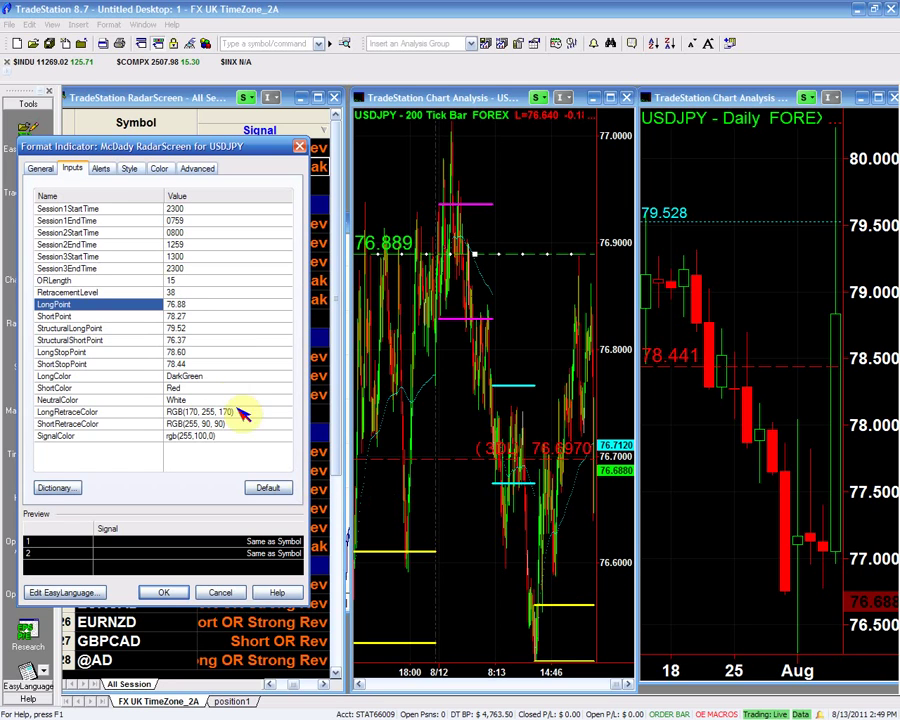
# Set the indicator's LongStopPoint input to 76.60 and apply the changed inputs.
pyautogui.click(215, 353)
pyautogui.press('BackSpace')
pyautogui.press('BackSpace')
pyautogui.press('BackSpace')
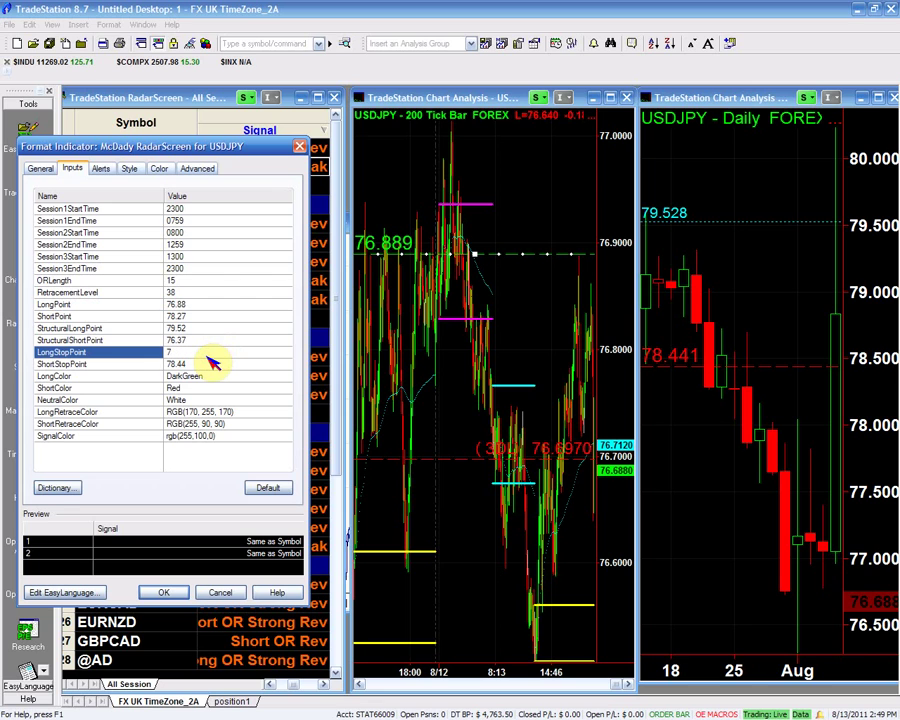
pyautogui.write('6')
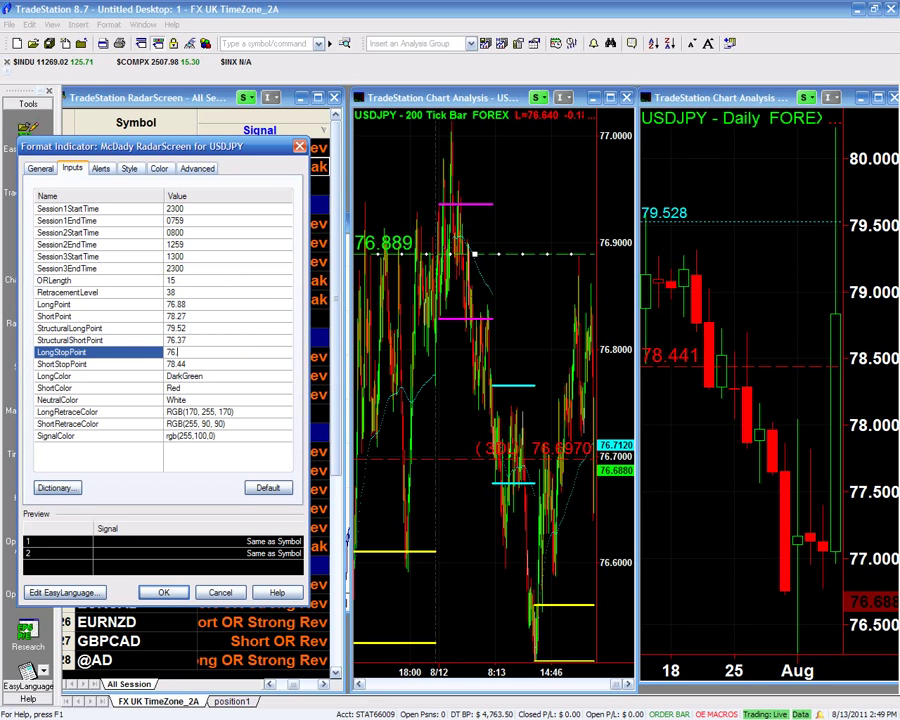
pyautogui.write('.60')
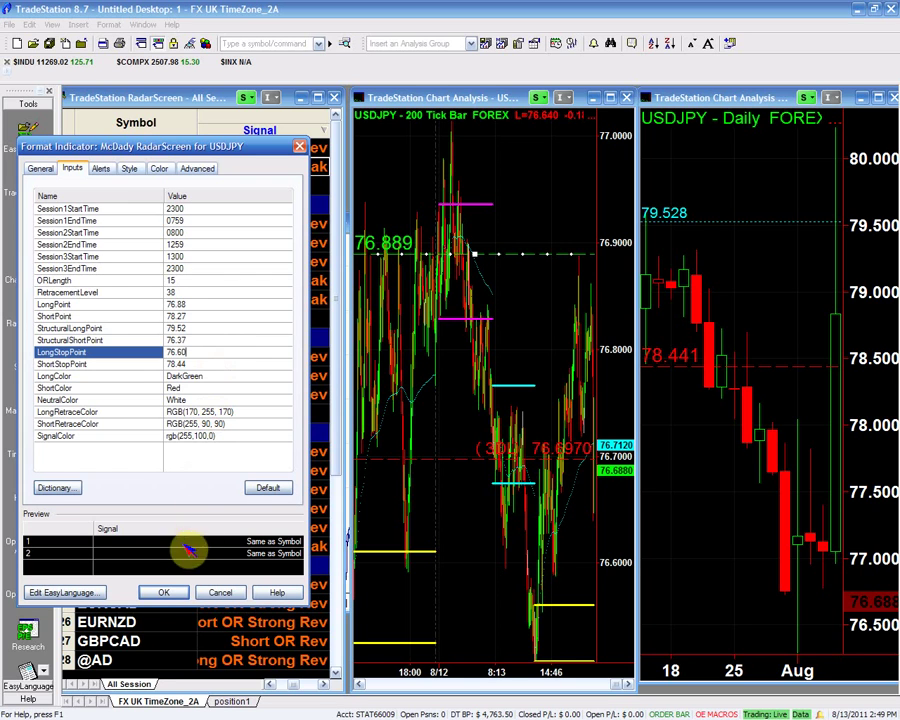
pyautogui.click(163, 592)
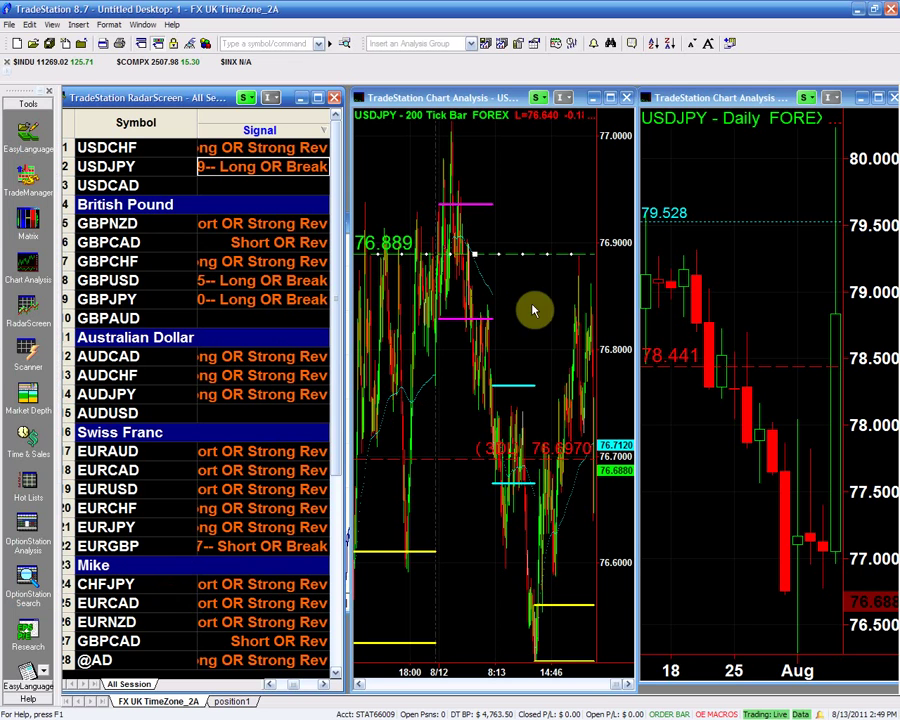
# Enlarge the USDJPY daily chart and inspect the price data of the latest bar, dated 12 August.
pyautogui.click(877, 96)
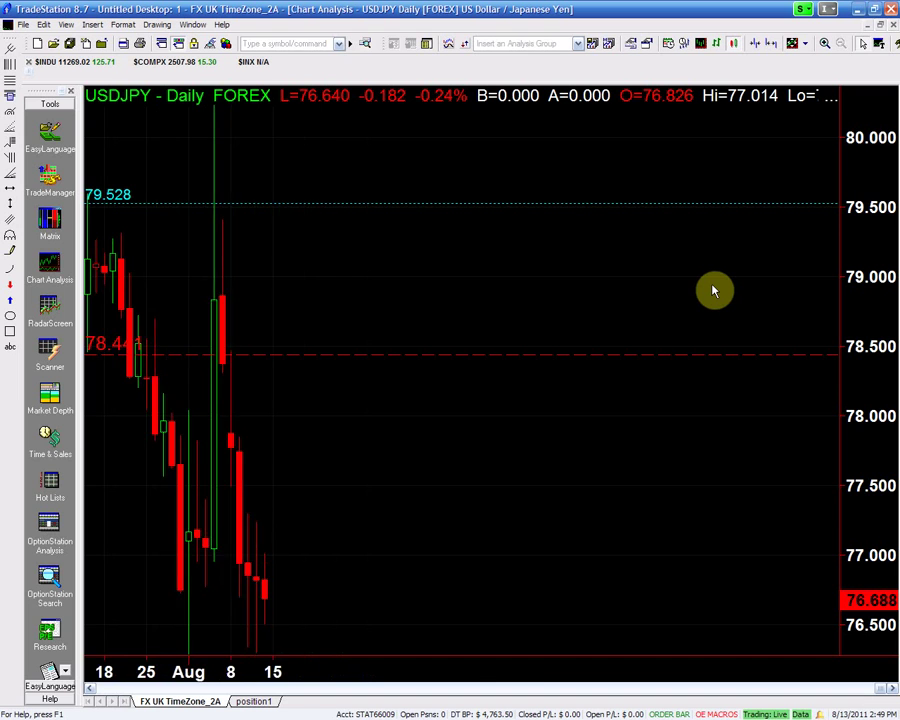
pyautogui.scroll(5, 713, 291)
pyautogui.scroll(5, 713, 291)
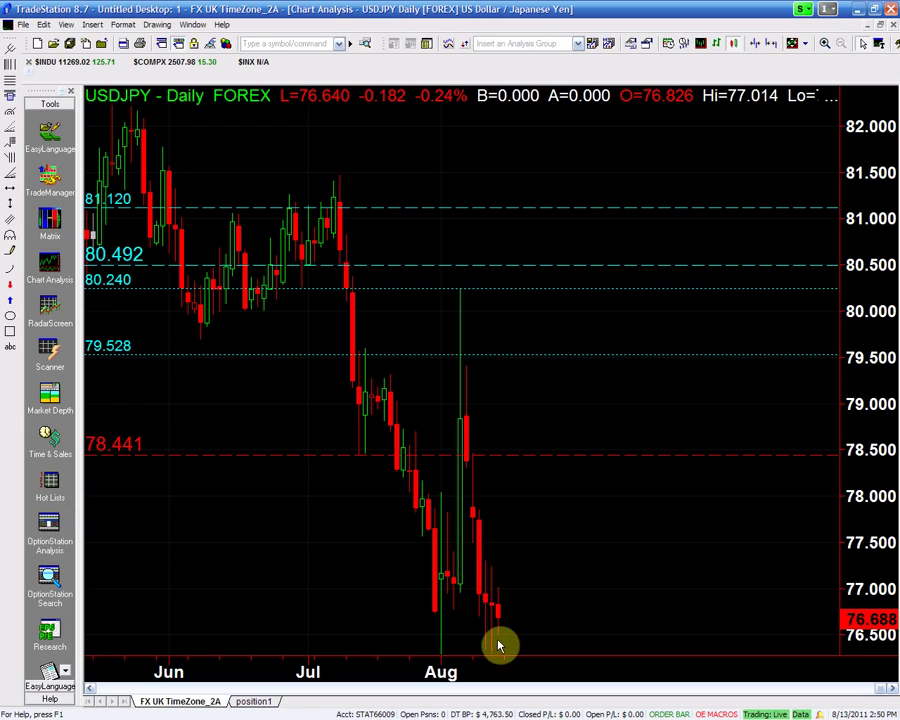
pyautogui.hotkey('ctrl', 'r')
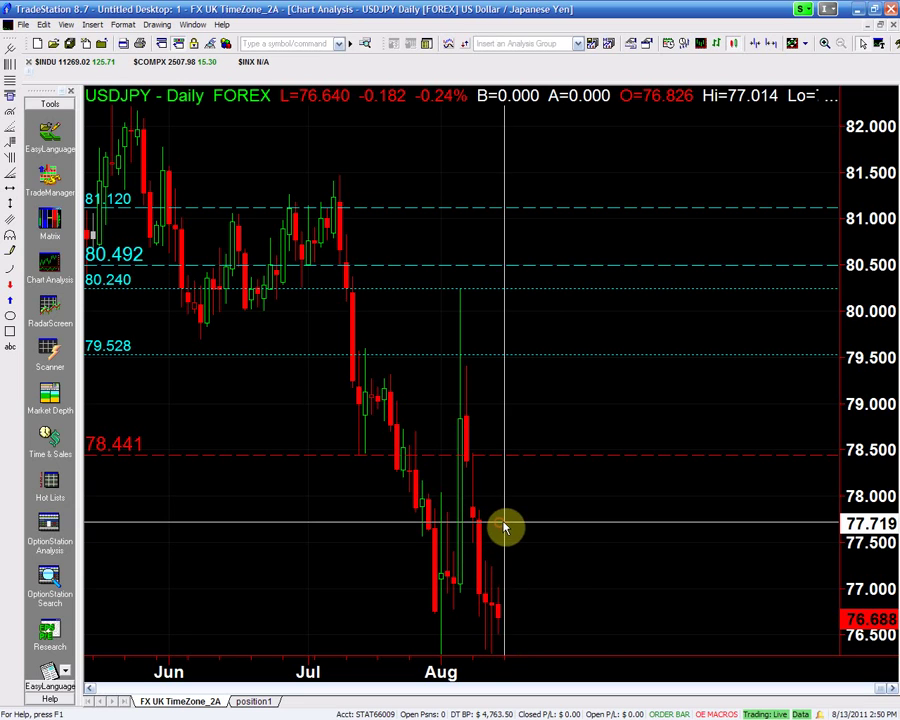
pyautogui.moveTo(499, 527)
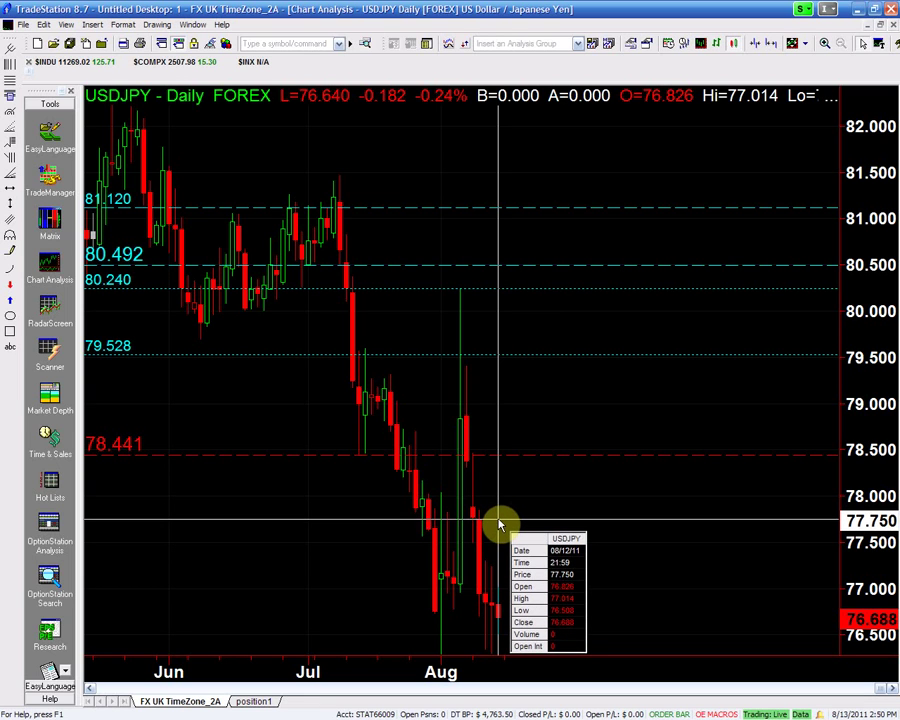
# Restore the side-by-side window layout and set the ShortPoint input of USDJPY's McDady RadarScreen indicator to 76.5.
pyautogui.hotkey('ctrl', 'r')
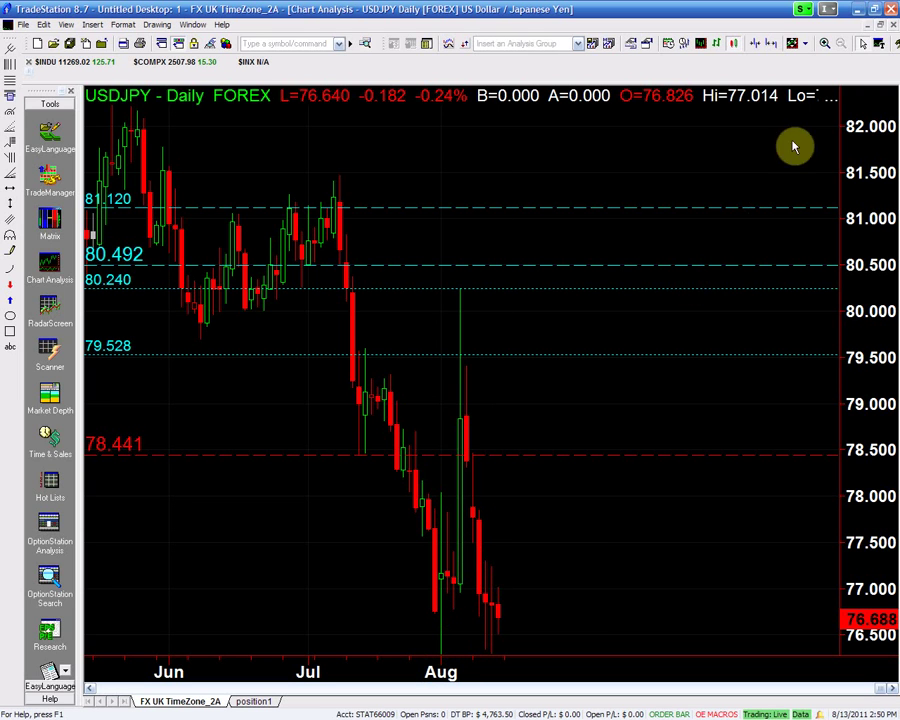
pyautogui.click(880, 22)
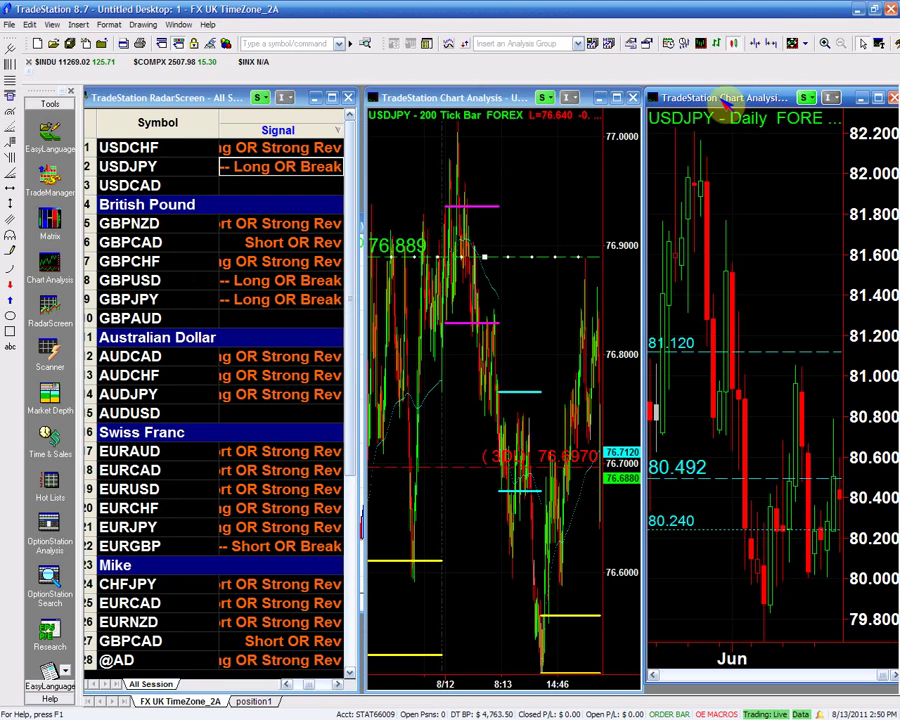
pyautogui.doubleClick(316, 163)
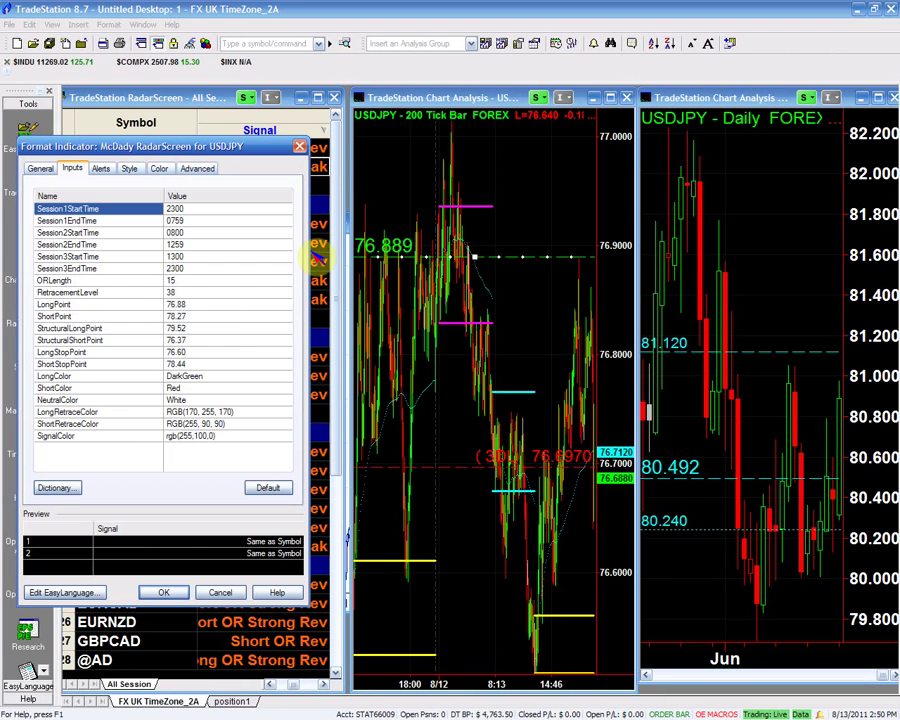
pyautogui.click(221, 318)
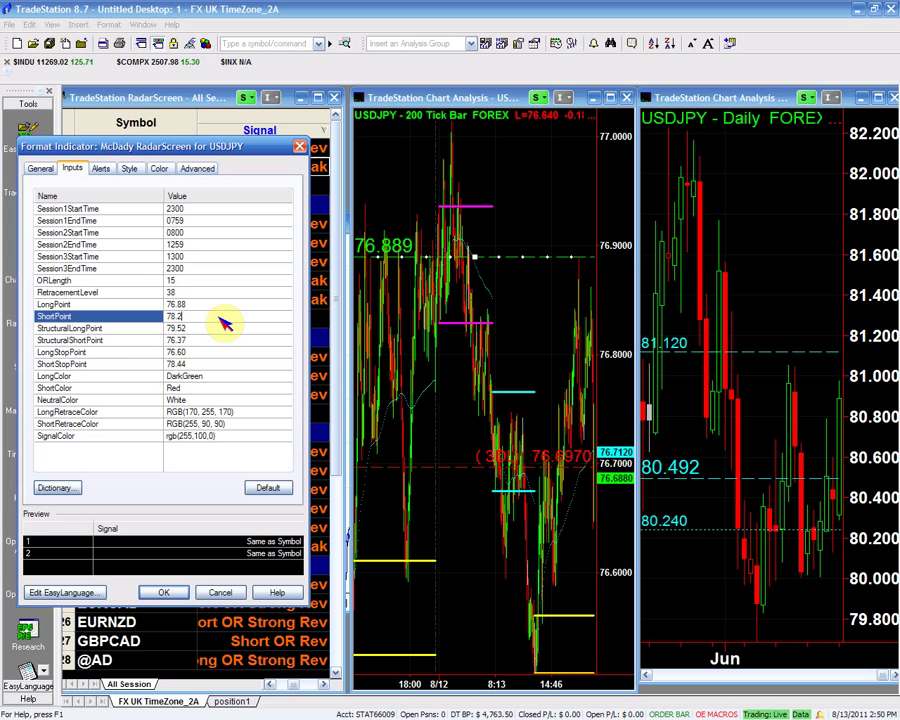
pyautogui.press('BackSpace')
pyautogui.press('BackSpace')
pyautogui.press('BackSpace')
pyautogui.write('6')
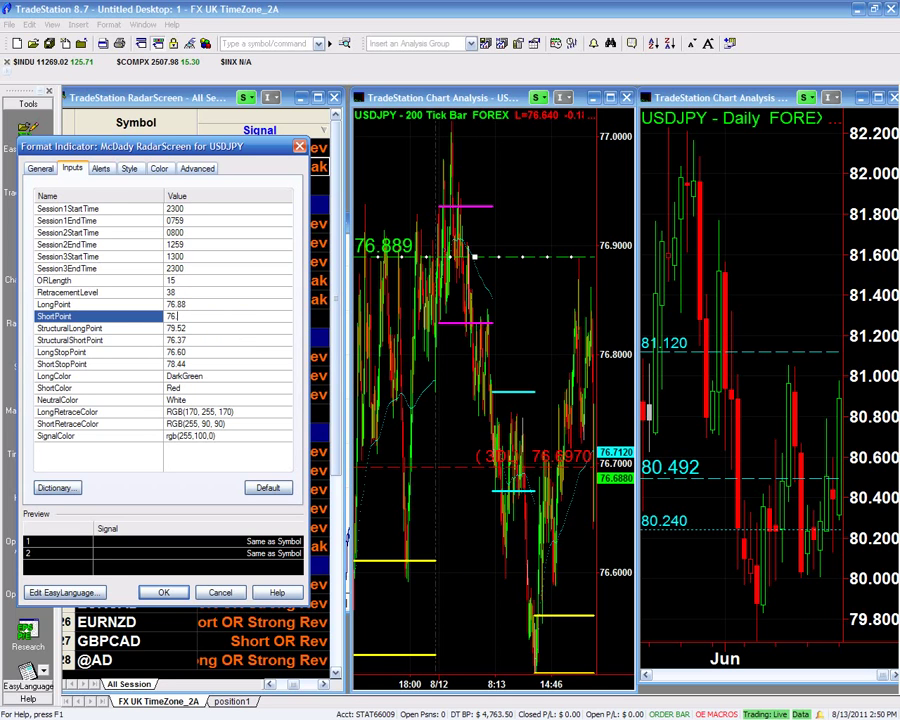
pyautogui.write('.5')
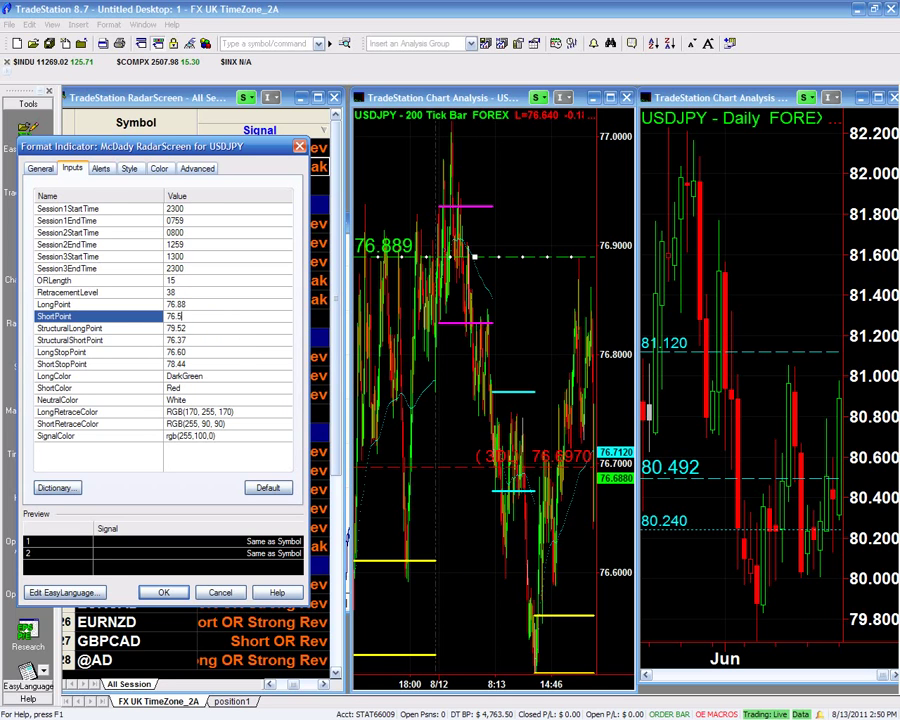
# Set the indicator's StructuralLongPoint input to 80.49 and apply the changed inputs.
pyautogui.click(210, 351)
pyautogui.click(206, 341)
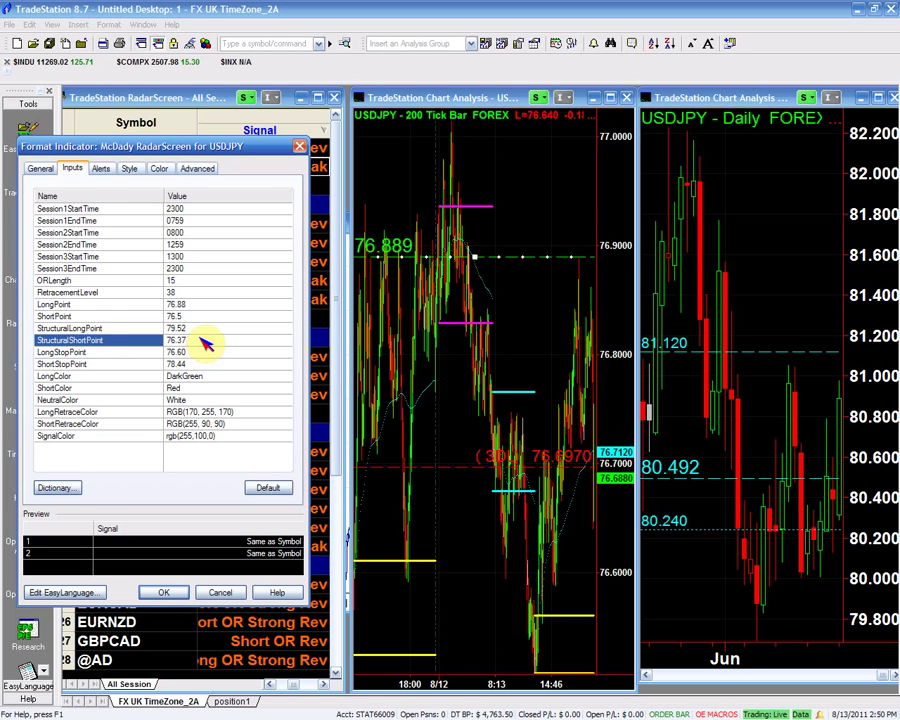
pyautogui.press('Up')
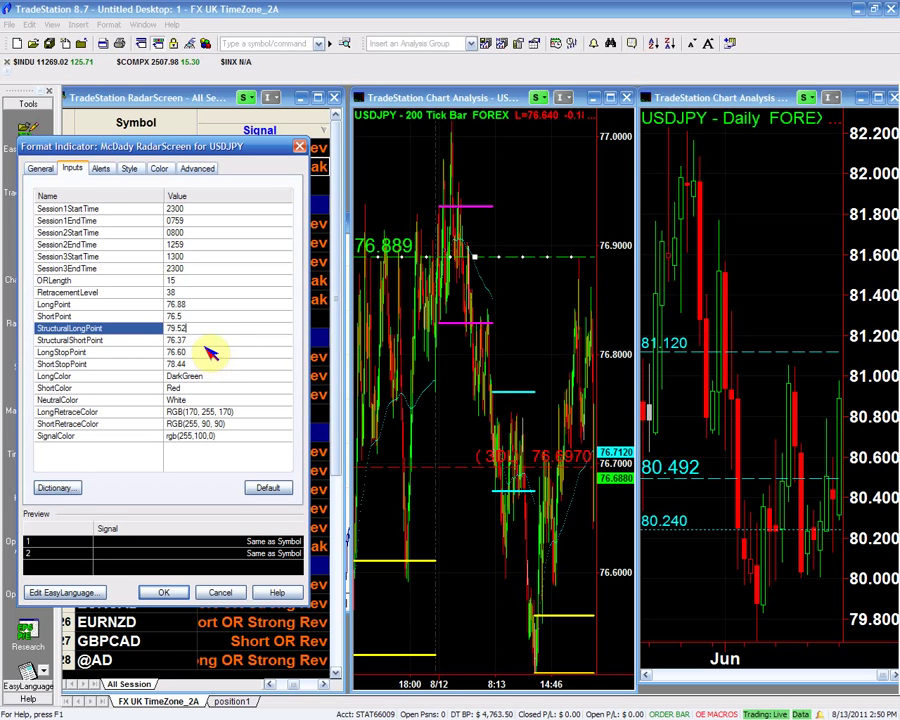
pyautogui.press('BackSpace')
pyautogui.press('BackSpace')
pyautogui.press('BackSpace')
pyautogui.press('BackSpace')
pyautogui.press('BackSpace')
pyautogui.write('8')
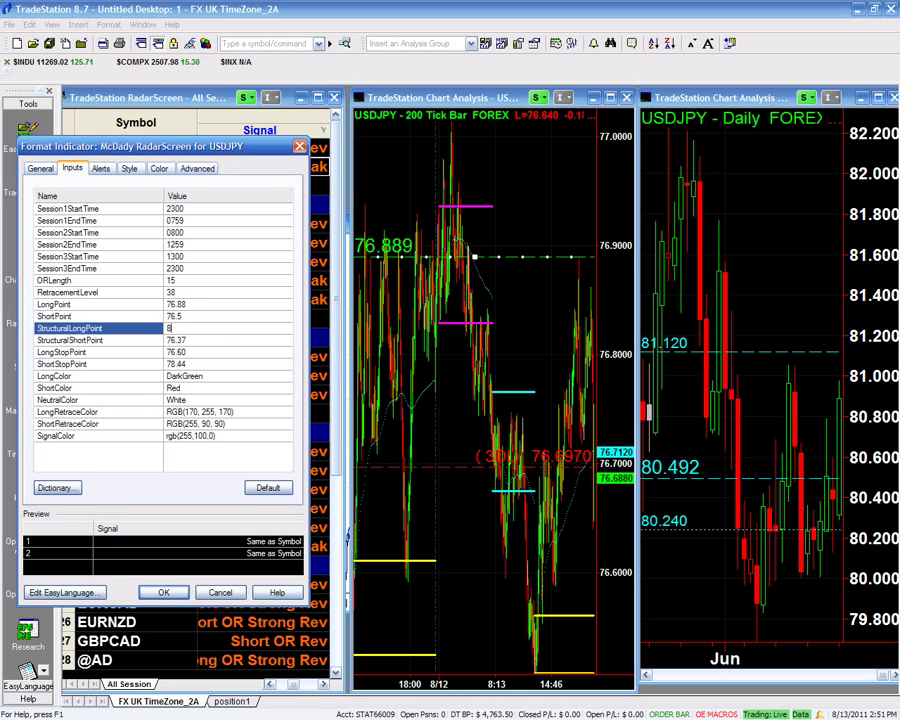
pyautogui.press('BackSpace')
pyautogui.write('0')
pyautogui.write('80.4')
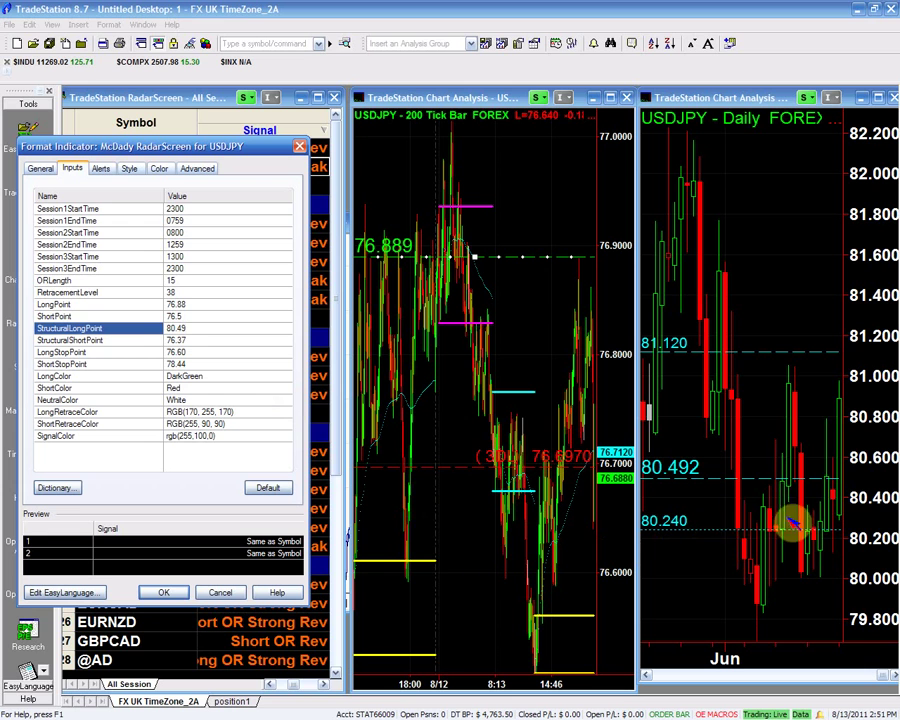
pyautogui.click(175, 591)
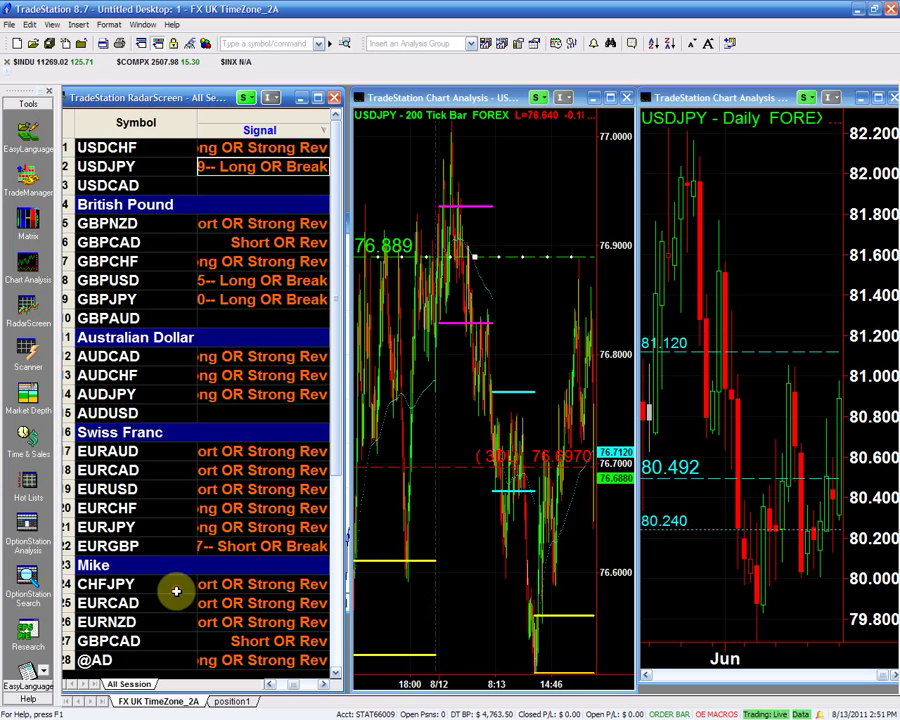
# Enlarge the USDJPY daily chart and examine its marked price levels over a longer history.
pyautogui.click(880, 97)
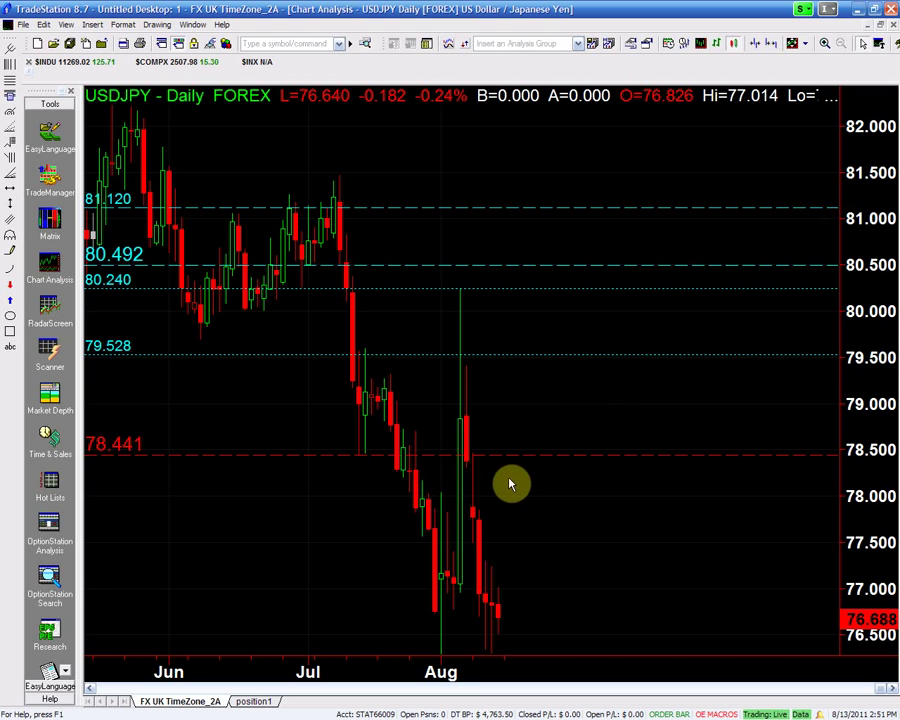
pyautogui.scroll(-5, 532, 516)
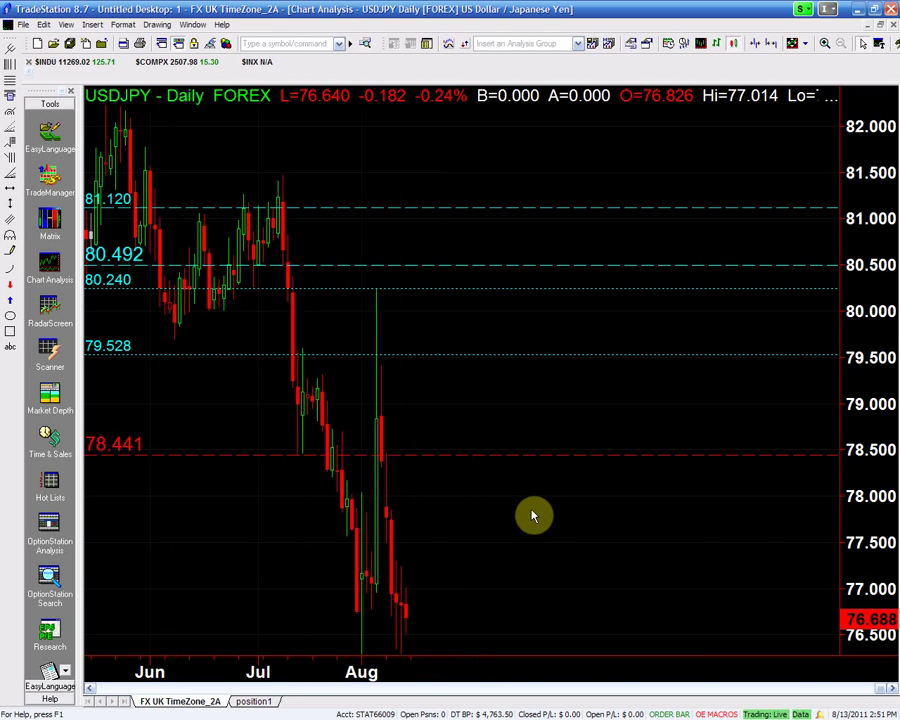
pyautogui.scroll(-5, 532, 516)
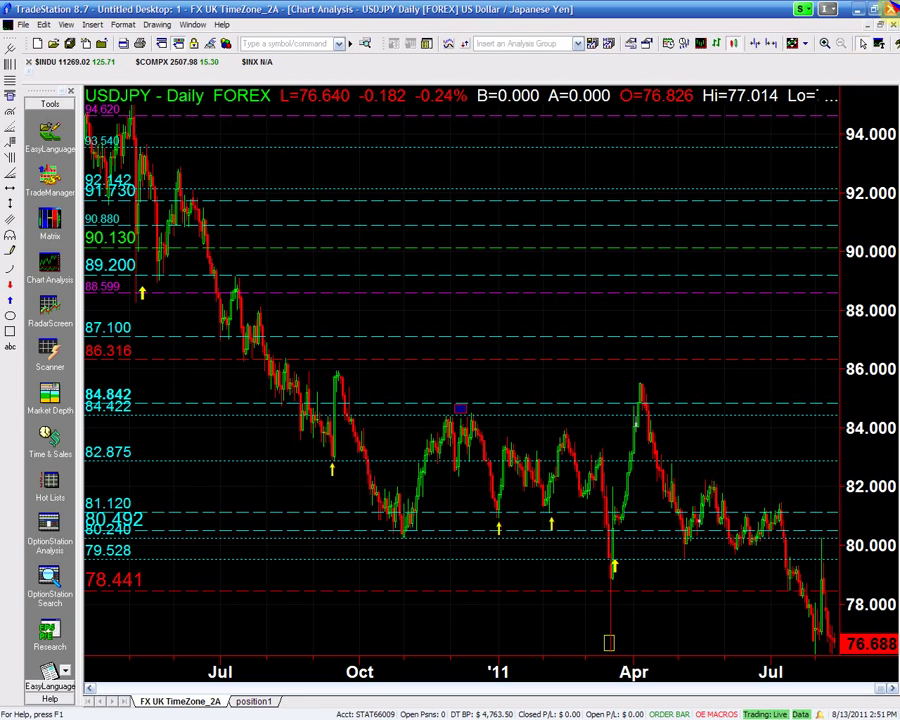
# Restore the side-by-side window layout and set the StructuralLongPoint input of USDJPY's McDady RadarScreen indicator to 79.52.
pyautogui.click(878, 24)
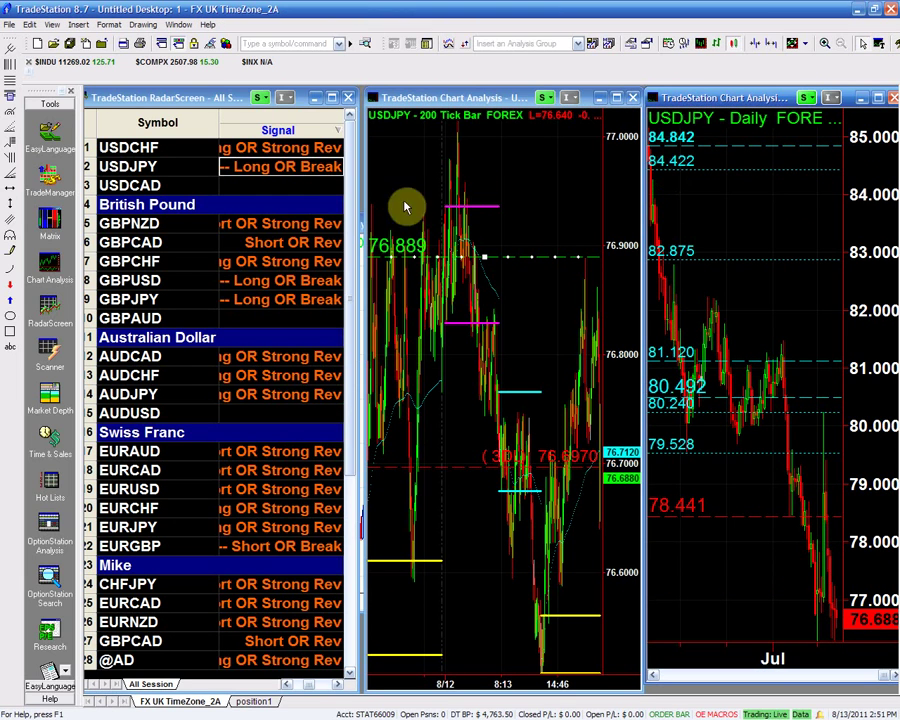
pyautogui.doubleClick(316, 170)
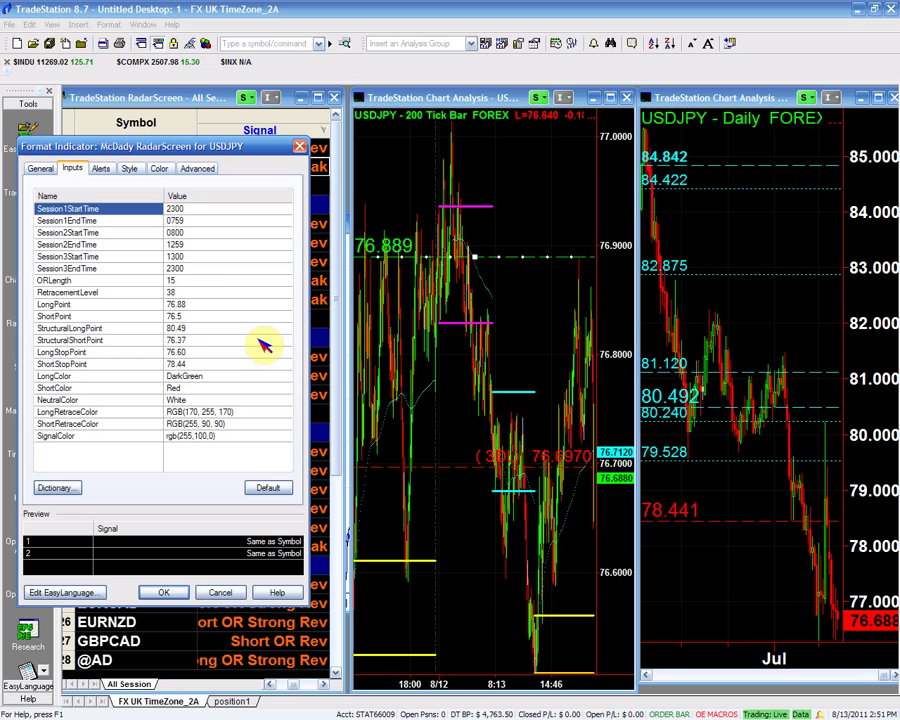
pyautogui.click(212, 330)
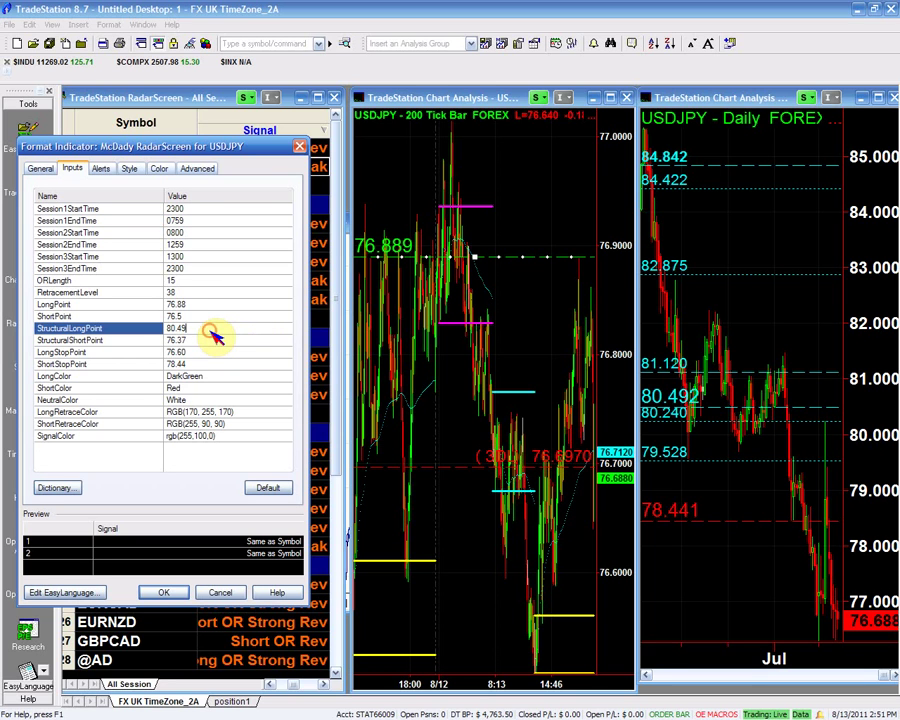
pyautogui.press('BackSpace')
pyautogui.press('BackSpace')
pyautogui.press('BackSpace')
pyautogui.press('BackSpace')
pyautogui.write('79.5')
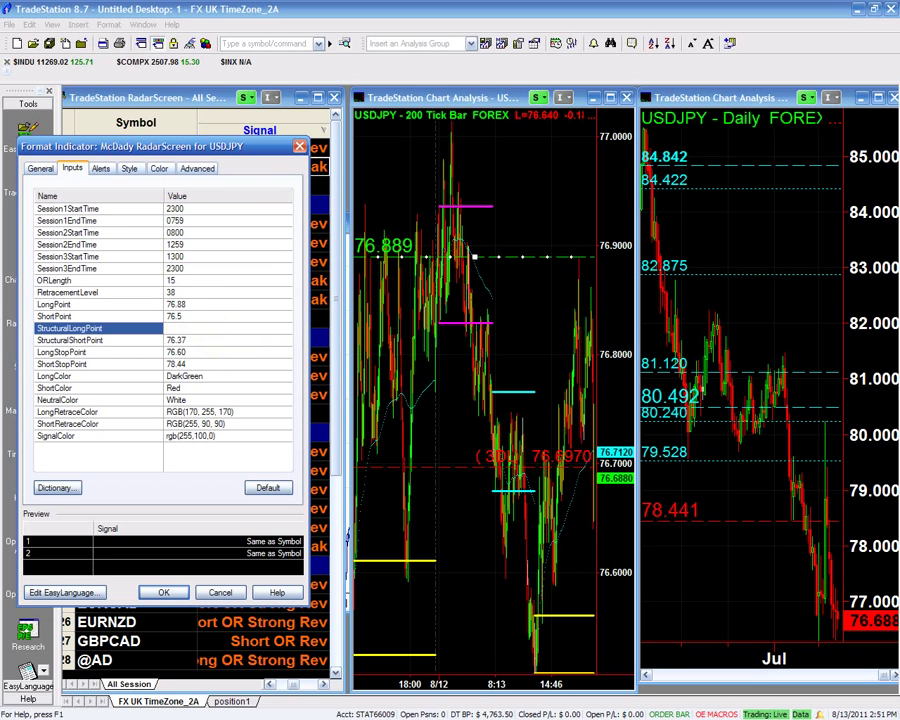
pyautogui.write('2')
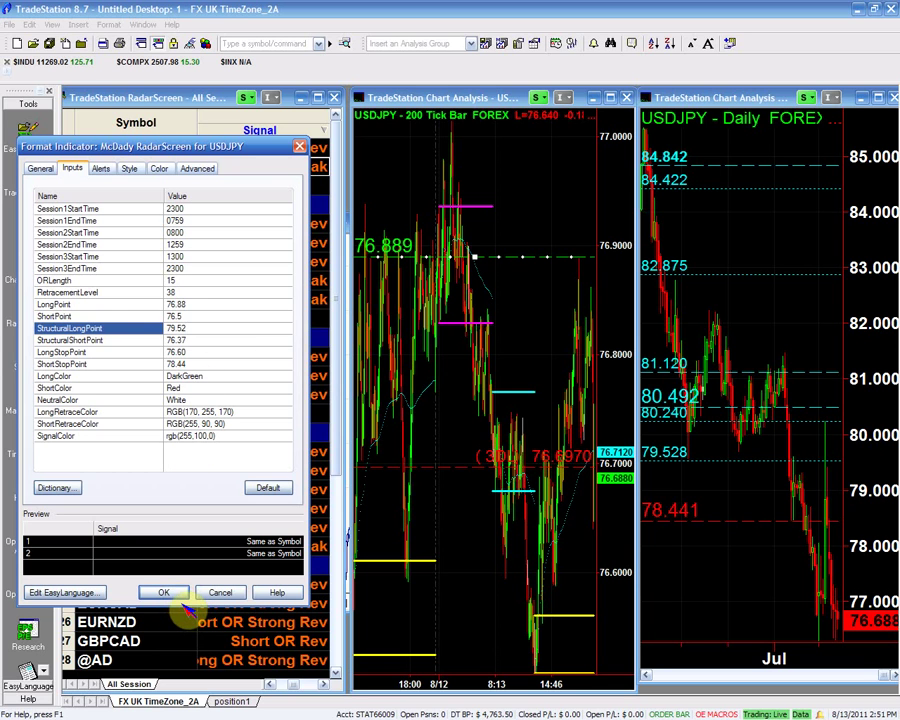
# Set the indicator's ShortStopPoint input to 76.7, apply the inputs and enlarge the RadarScreen window to show all indicator columns.
pyautogui.click(208, 305)
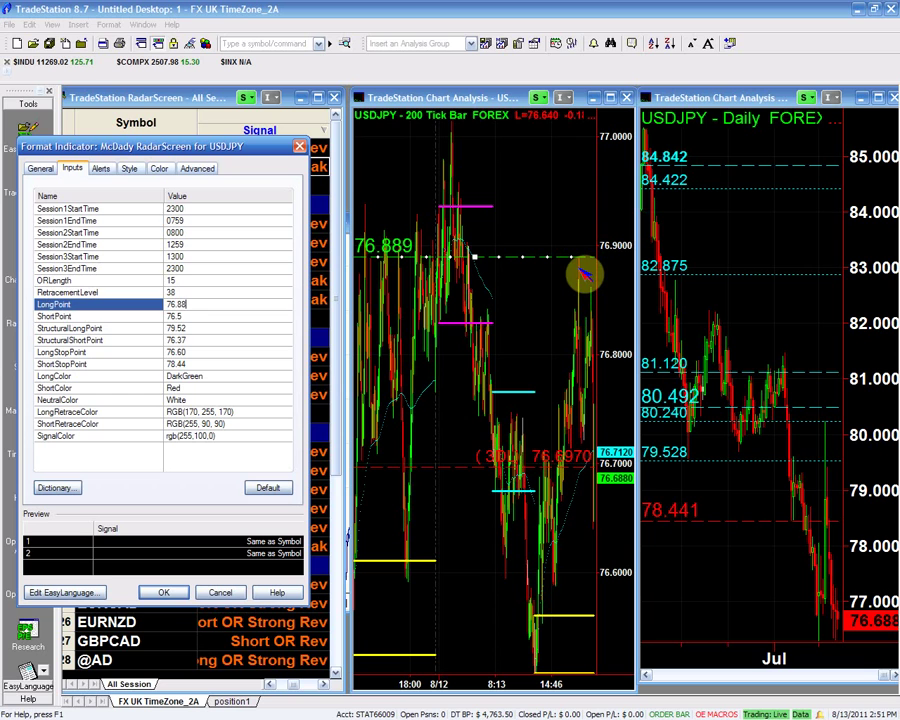
pyautogui.click(226, 316)
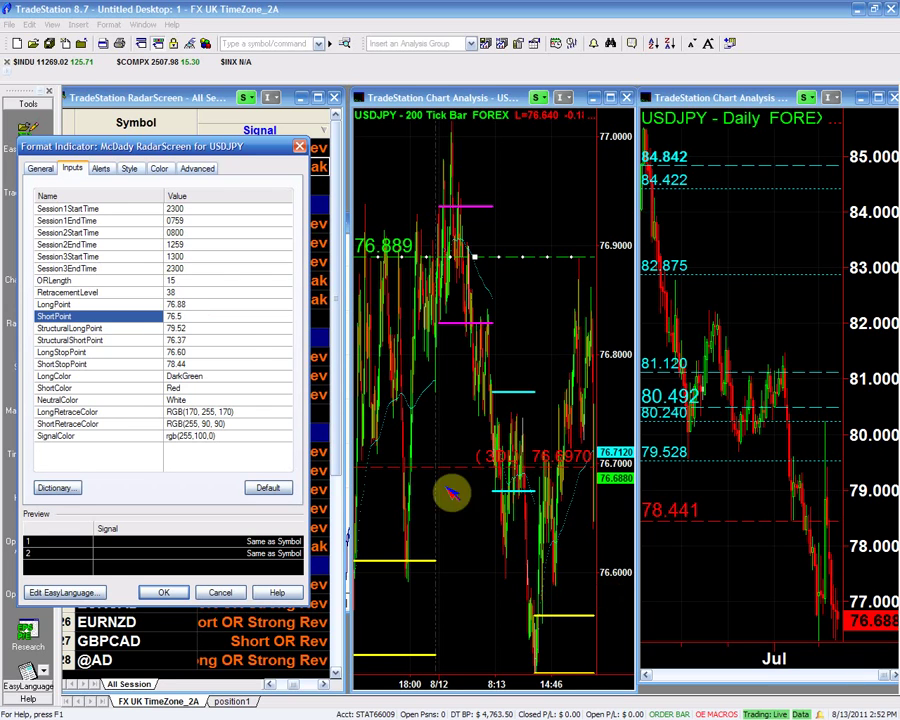
pyautogui.click(204, 353)
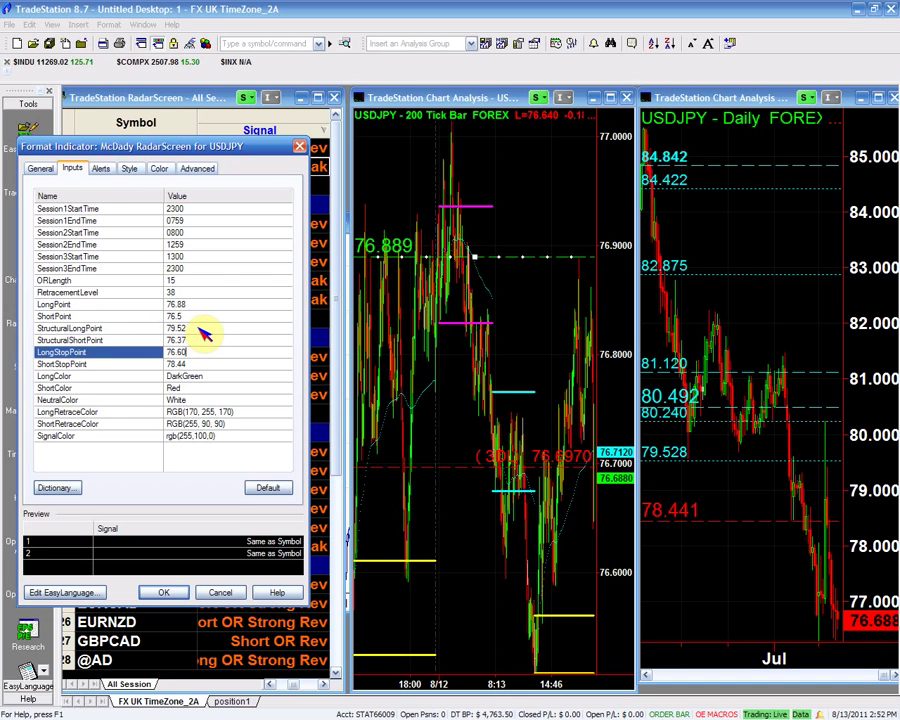
pyautogui.click(202, 330)
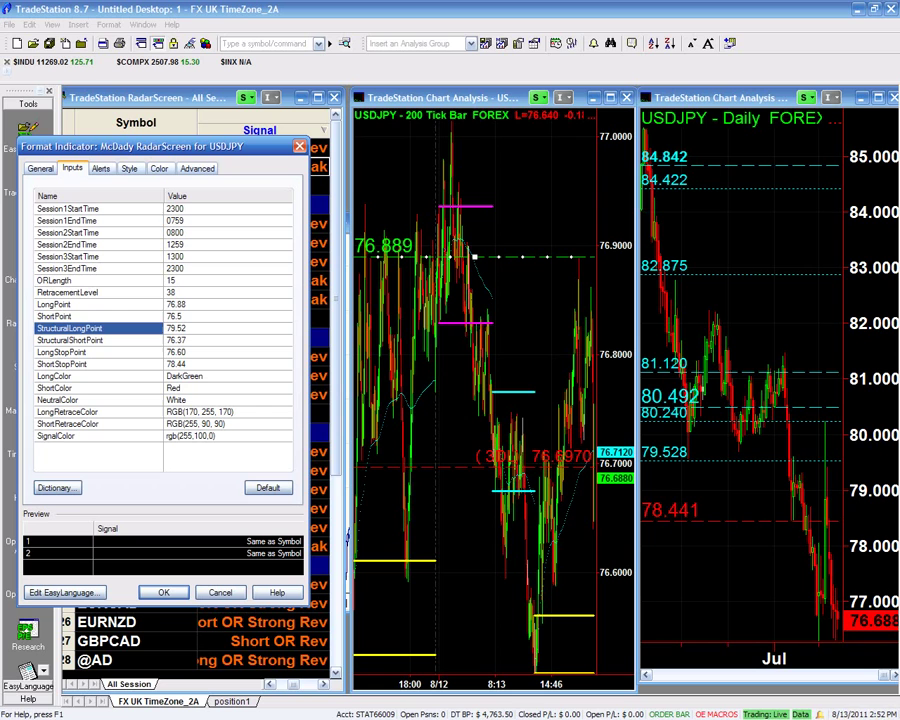
pyautogui.click(198, 318)
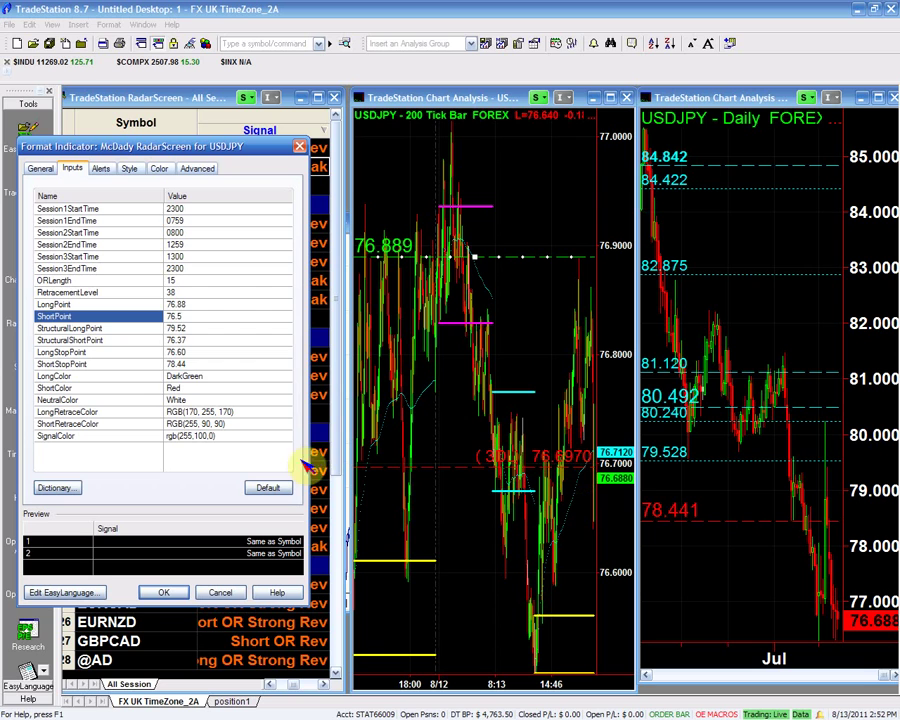
pyautogui.click(195, 352)
pyautogui.click(197, 364)
pyautogui.write('7')
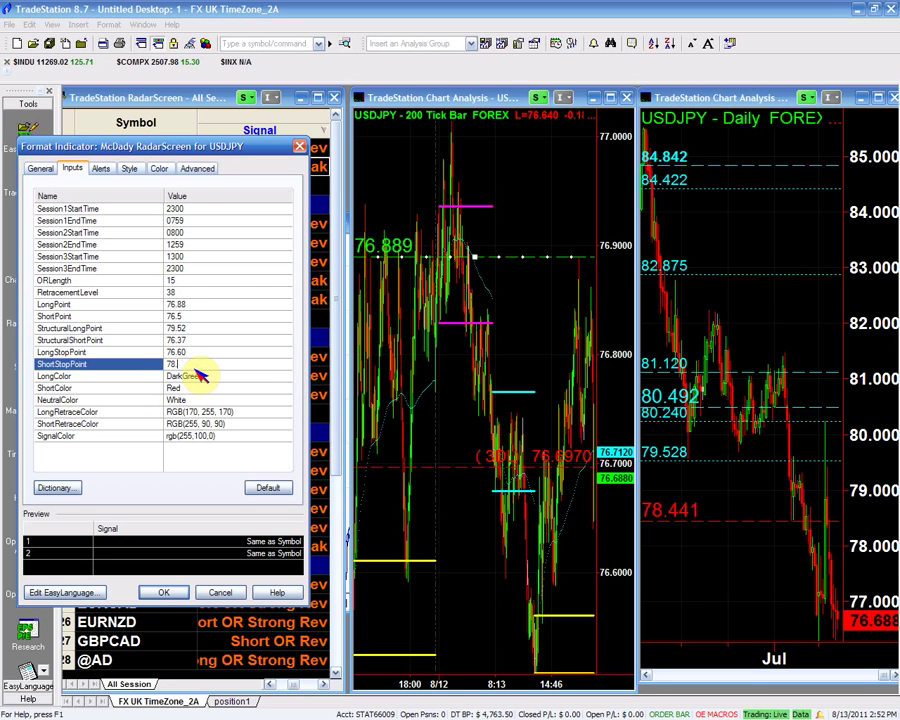
pyautogui.write('6.7')
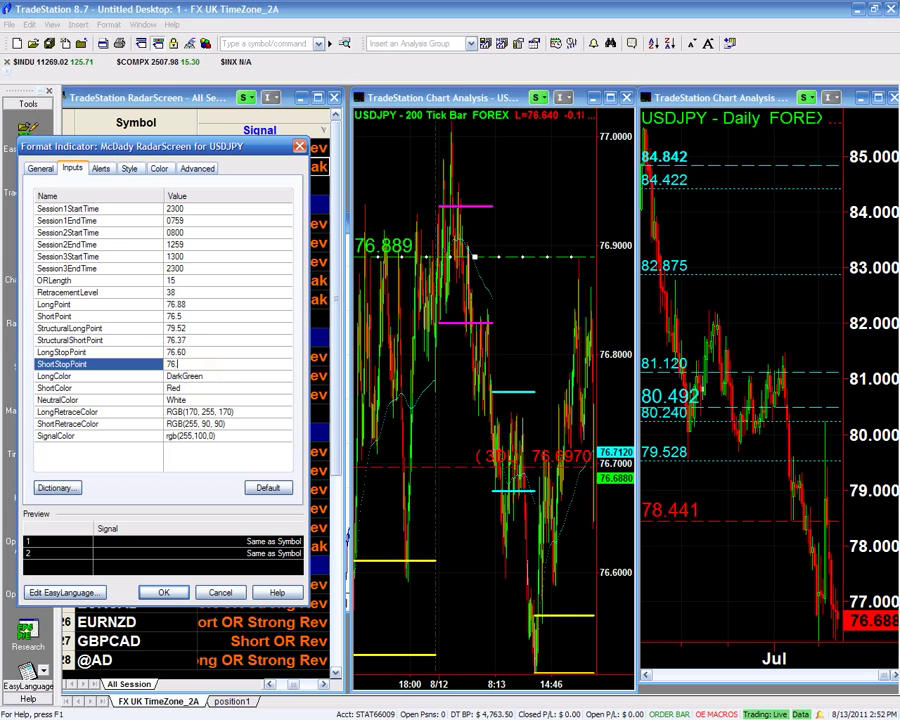
pyautogui.click(166, 592)
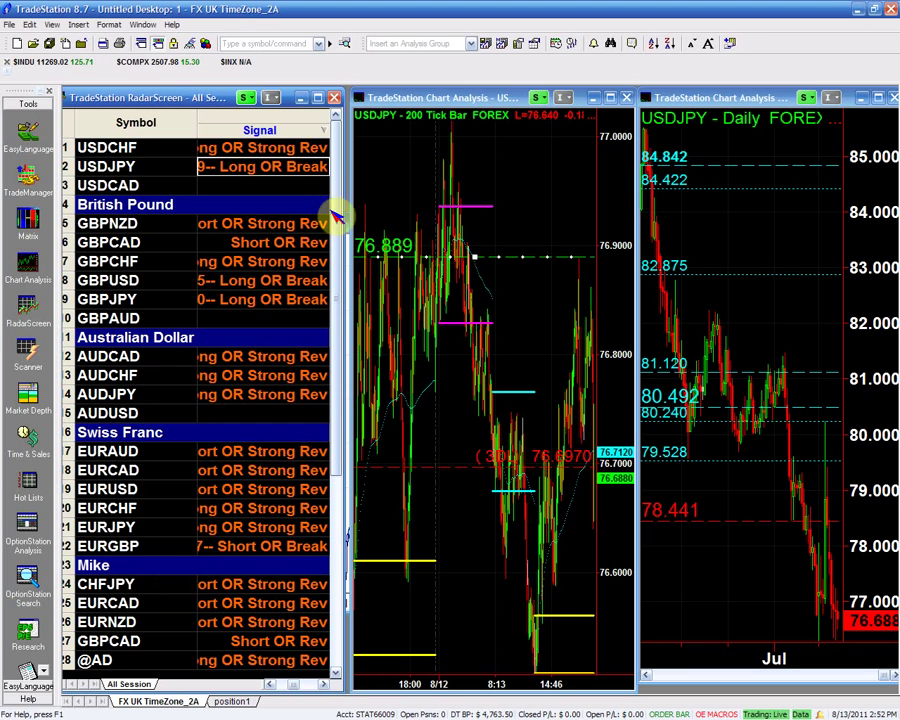
pyautogui.click(317, 97)
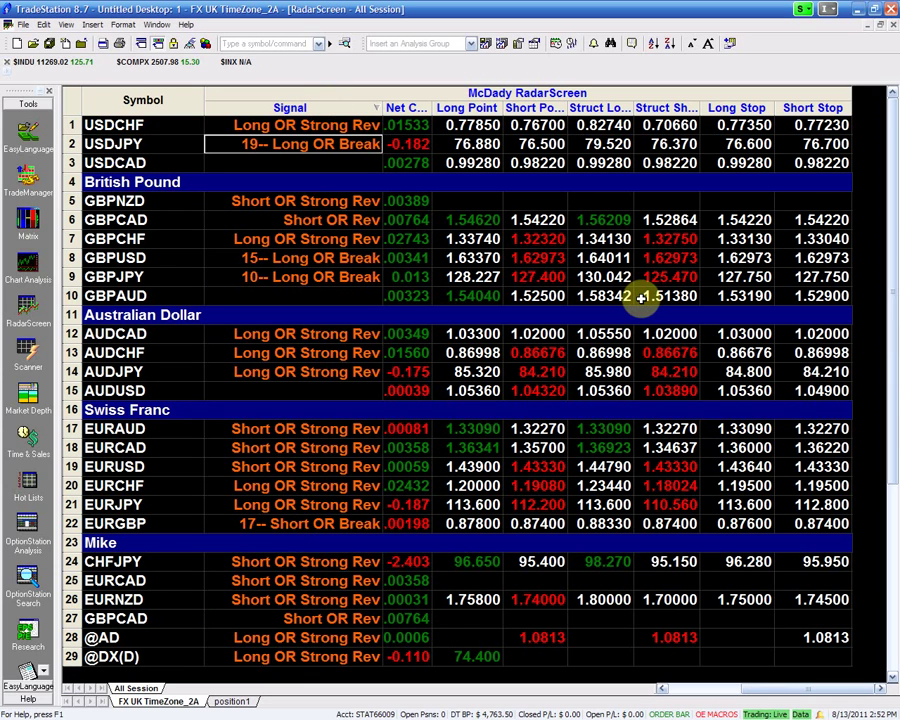